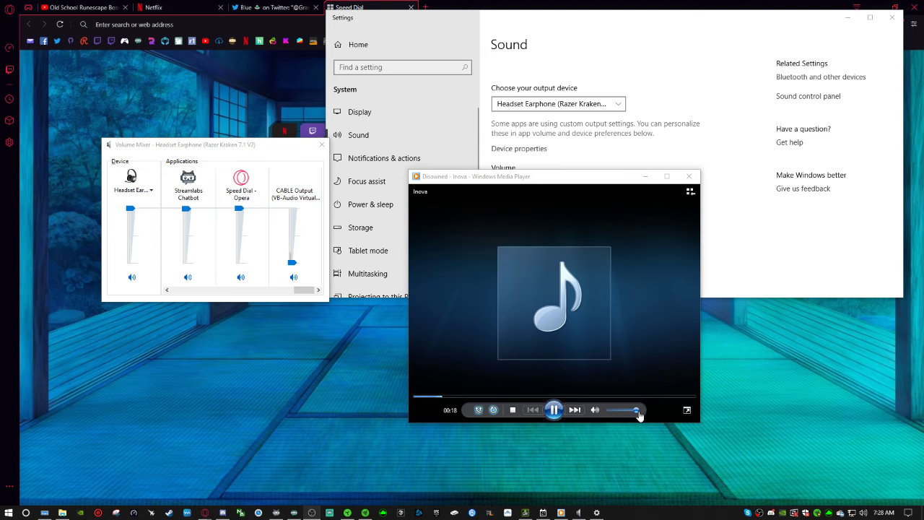
Pause 'Disowned' by Inova at 00:20 and move the player window to reveal the system volume
click(554, 410)
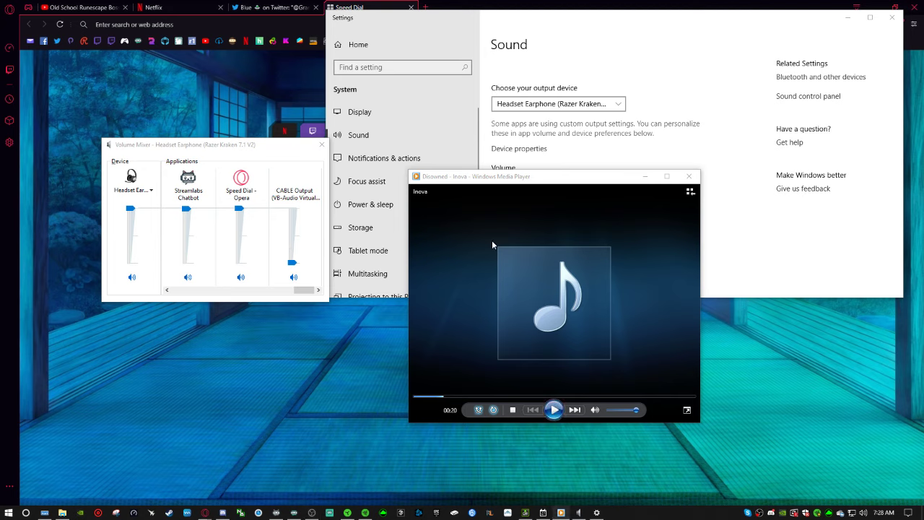
drag(476, 178, 499, 202)
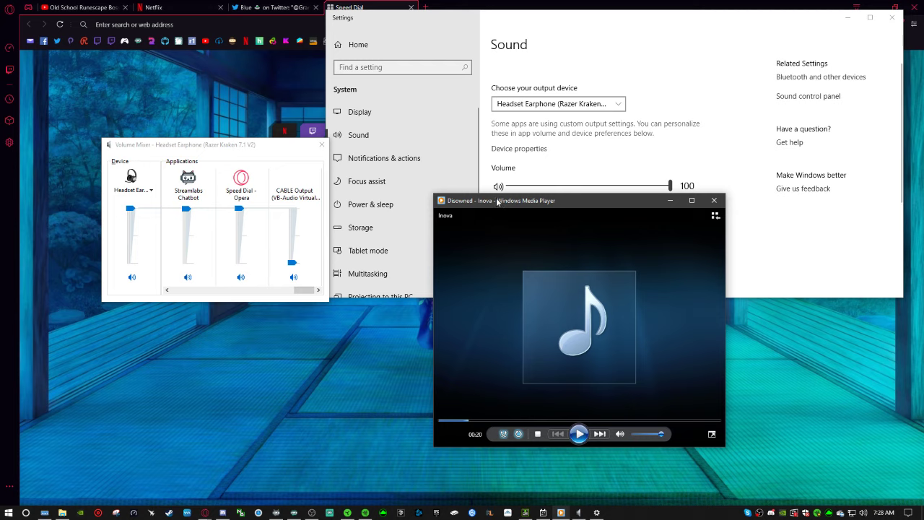
drag(497, 203, 486, 221)
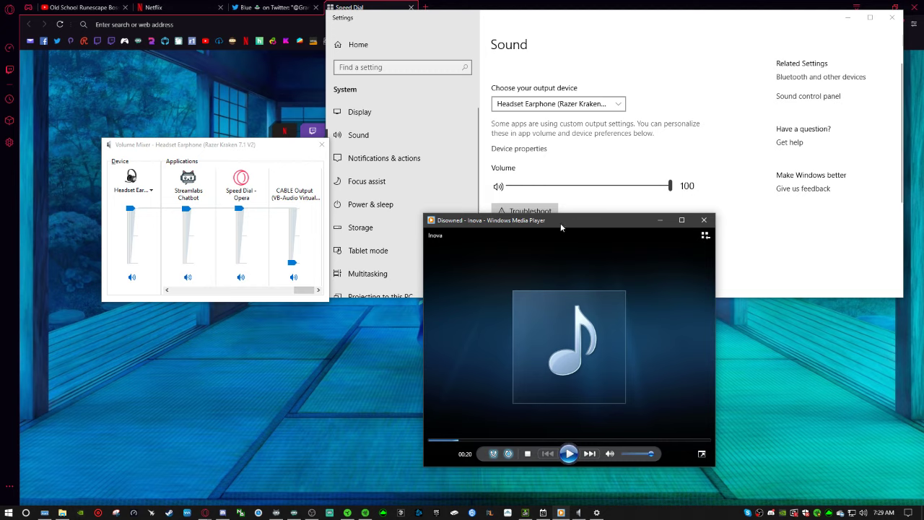
drag(579, 221, 528, 212)
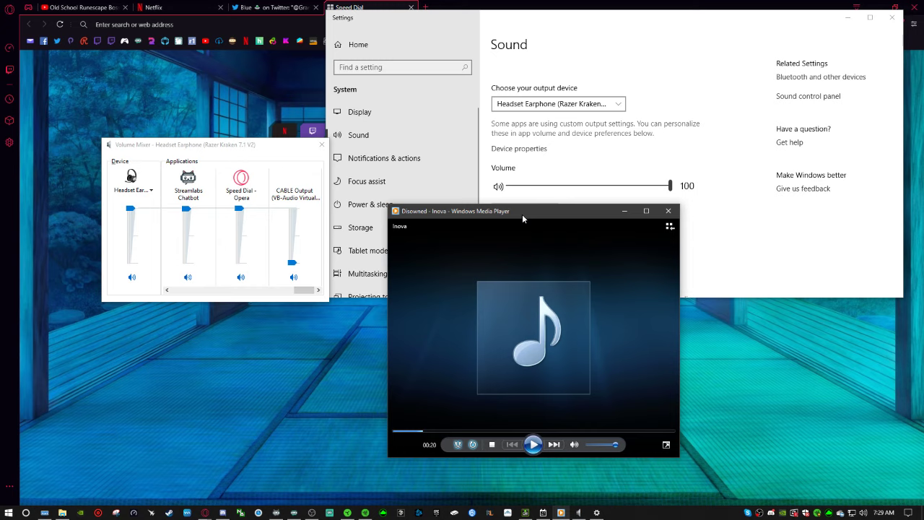
drag(519, 217, 544, 237)
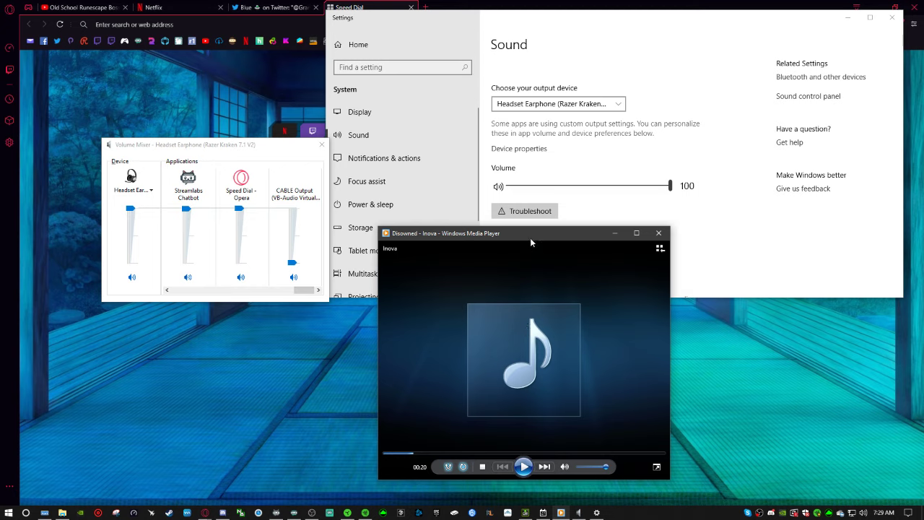
mouse_move(531, 239)
mouse_down()
mouse_move(527, 231)
mouse_move(533, 239)
mouse_up()
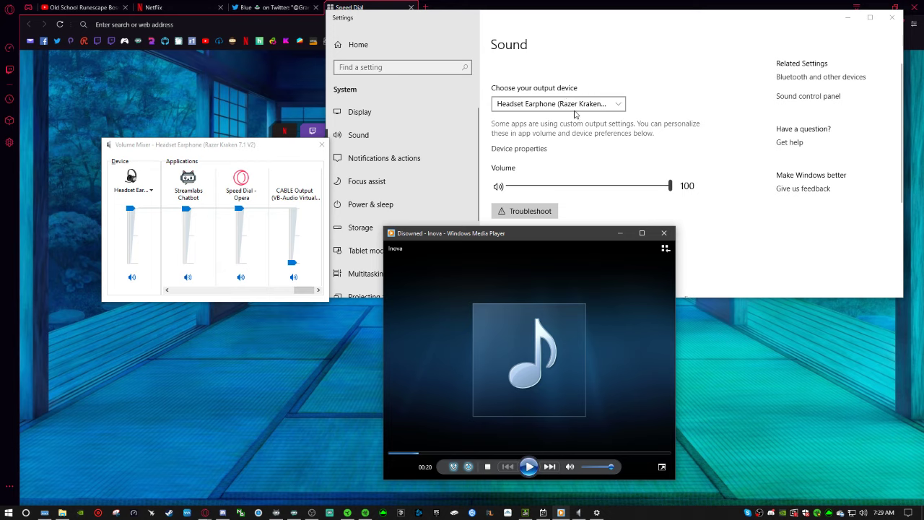
In Options > Devices, set the player's Speakers to CABLE Input (VB-Audio Virtual Cable) and confirm
right_click(511, 328)
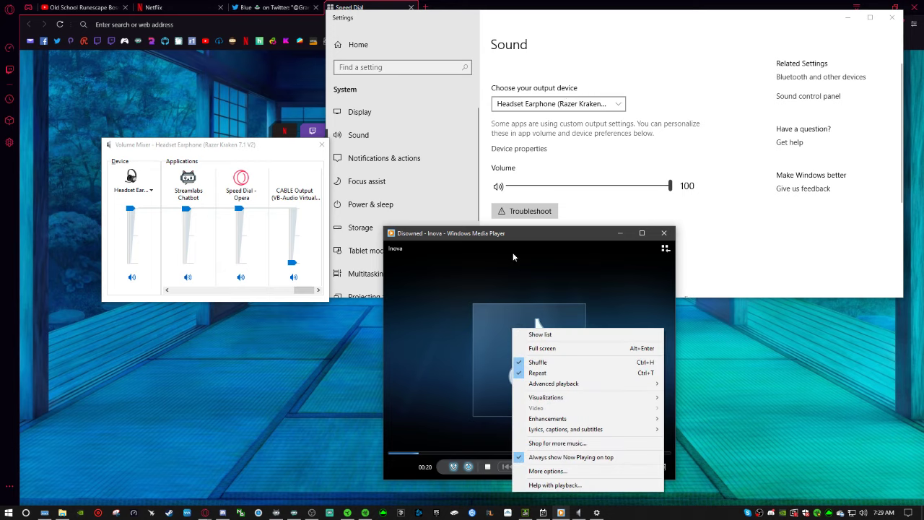
drag(505, 233, 505, 195)
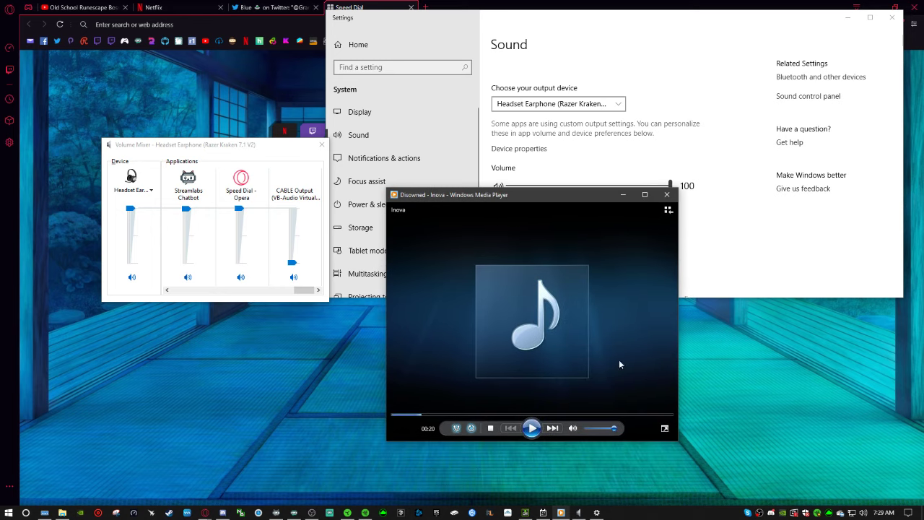
right_click(528, 288)
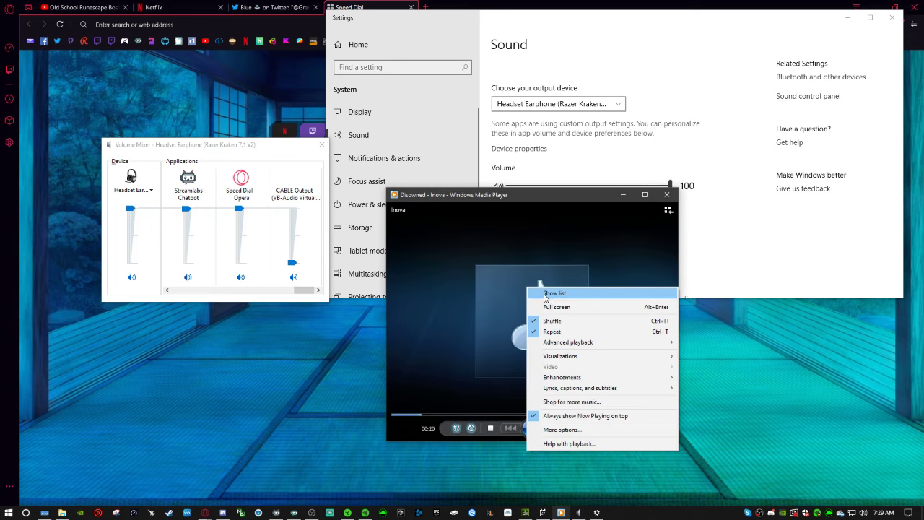
click(561, 430)
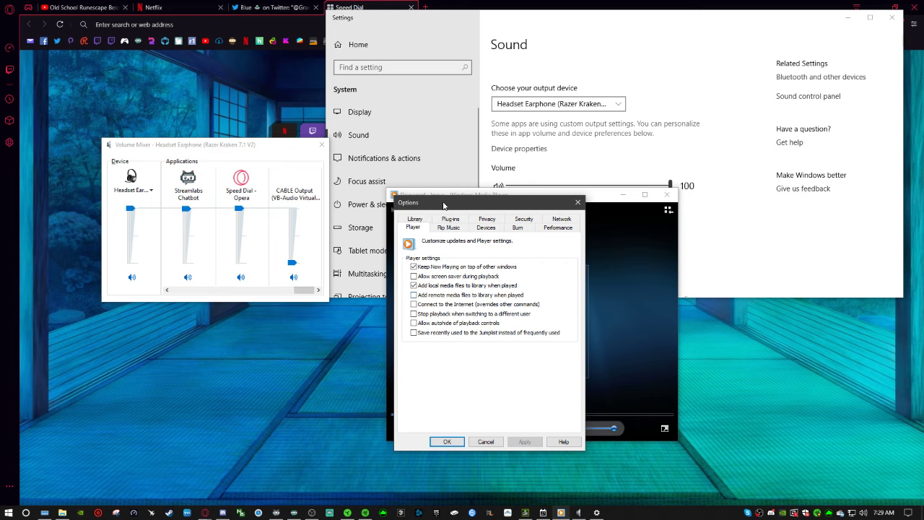
click(490, 213)
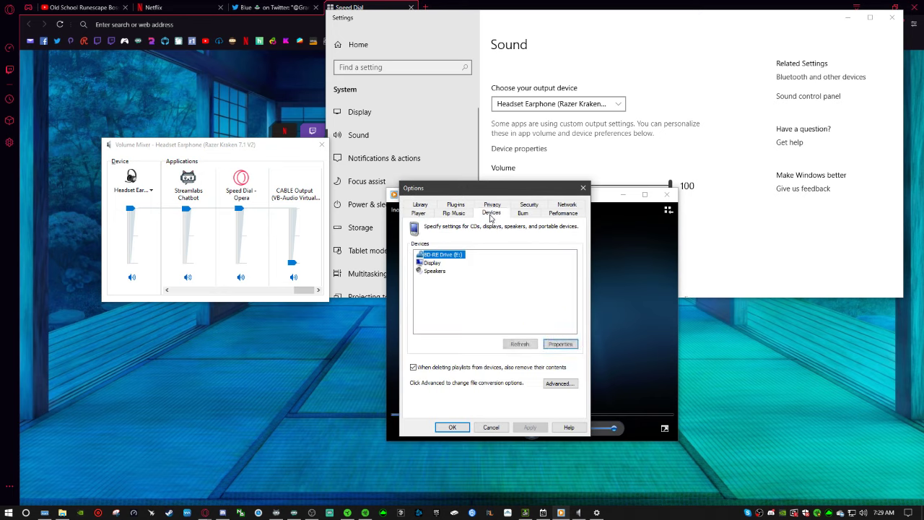
click(433, 271)
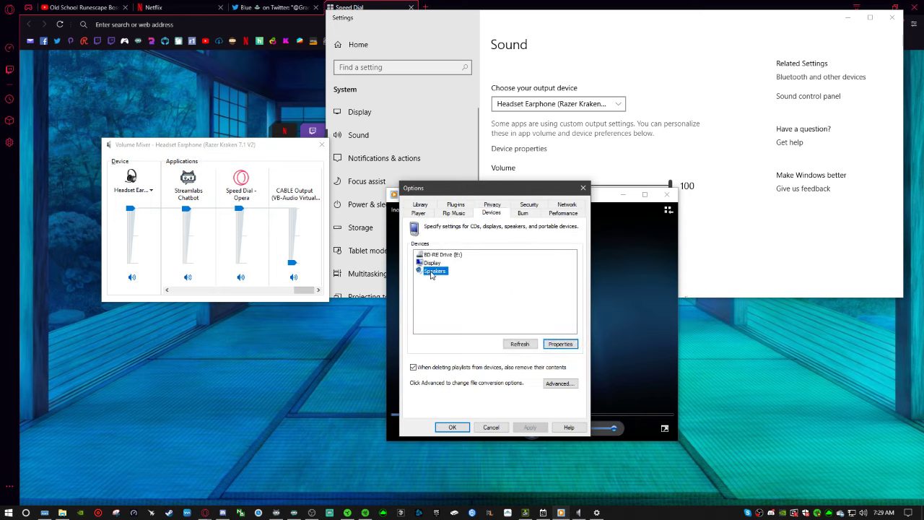
click(561, 343)
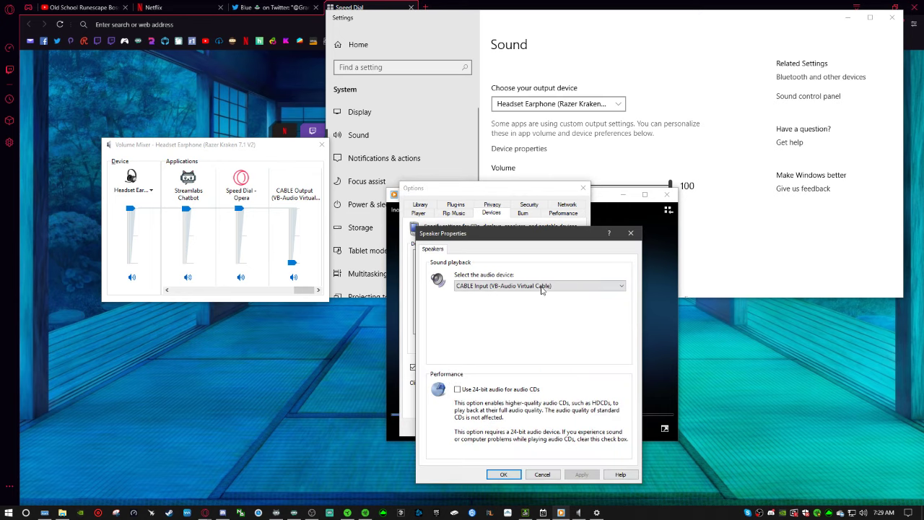
drag(503, 241, 480, 160)
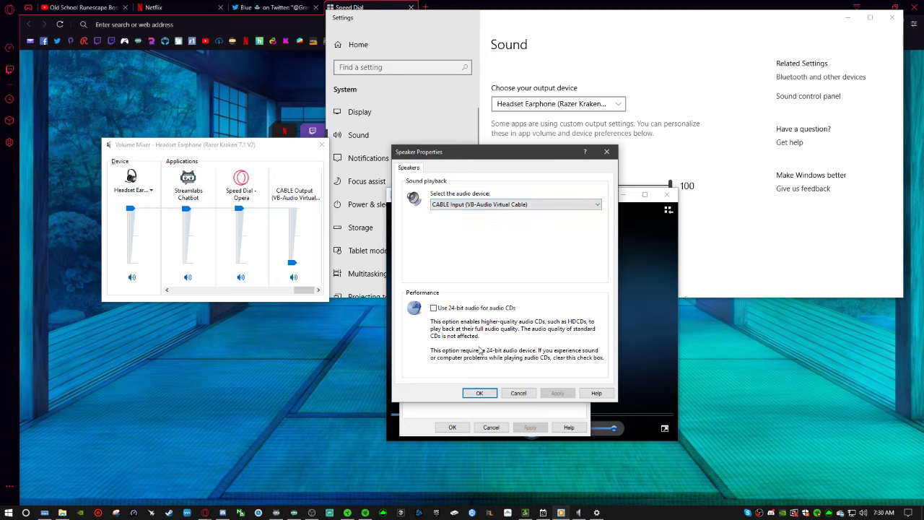
click(482, 394)
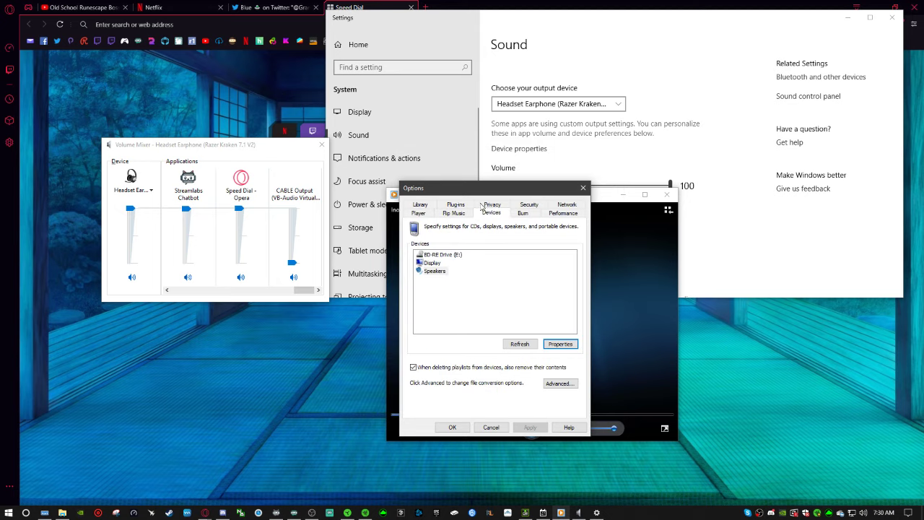
click(453, 427)
drag(501, 196, 531, 190)
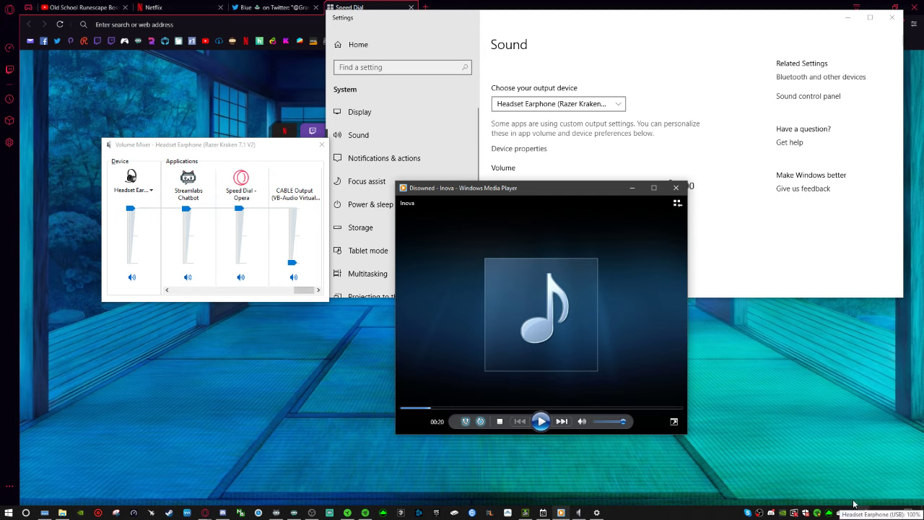
drag(582, 193, 545, 187)
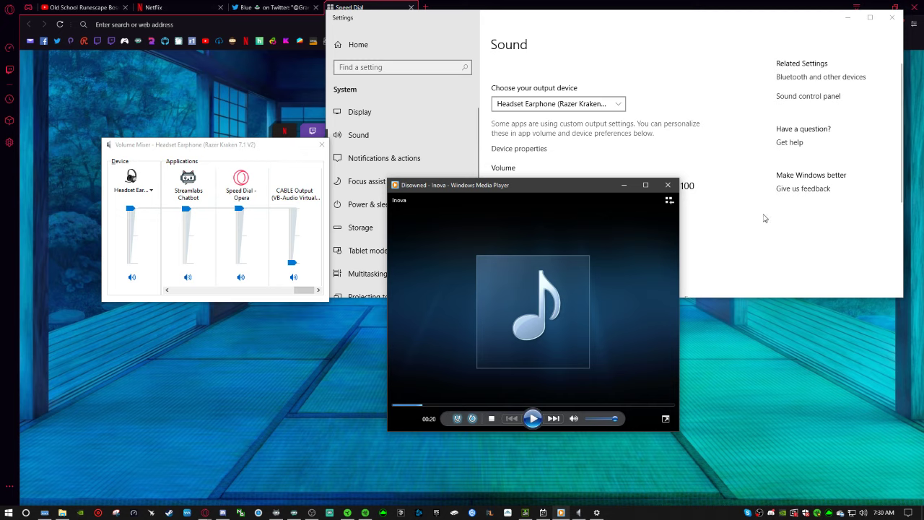
Open the classic Sound control panel from Windows sound settings and minimize the media player
right_click(862, 512)
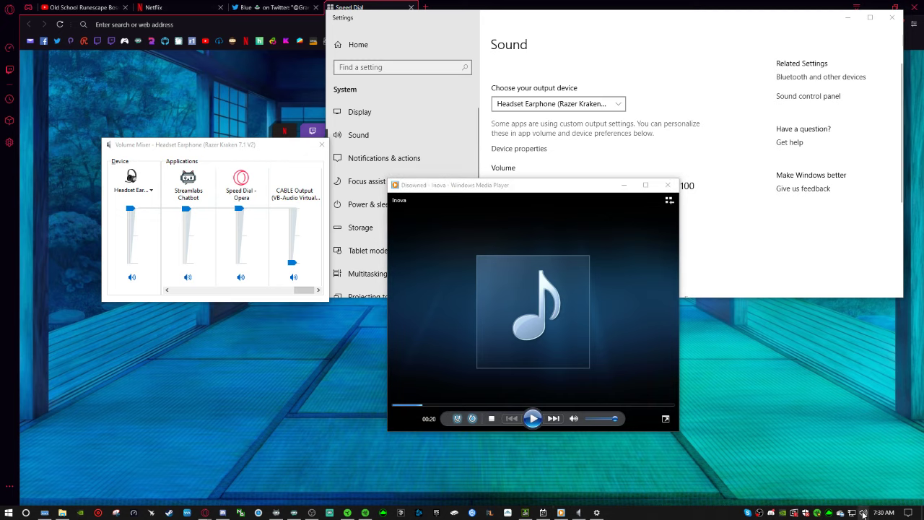
click(787, 444)
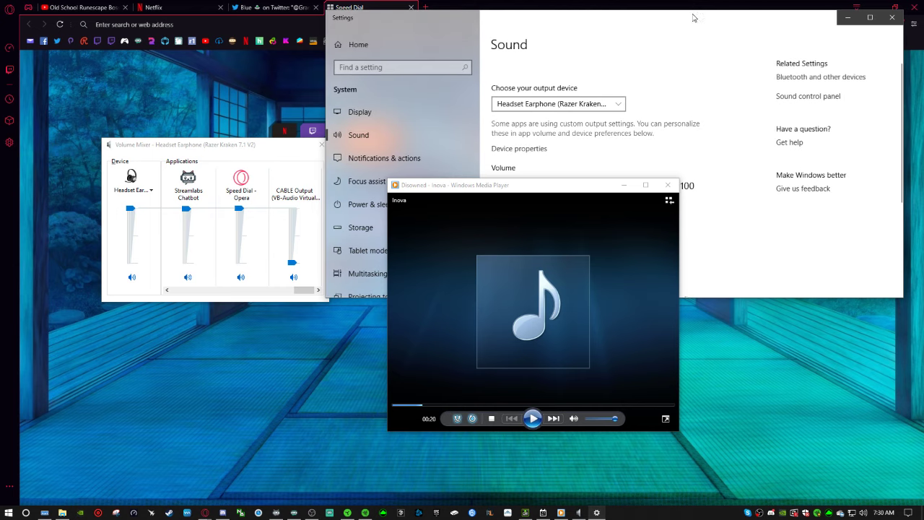
drag(672, 23, 656, 39)
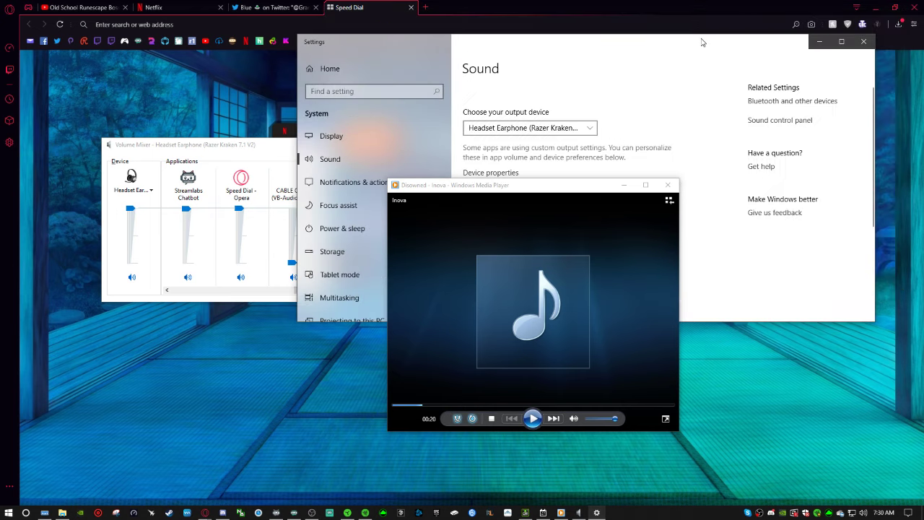
click(787, 115)
drag(137, 42, 759, 269)
click(623, 184)
drag(702, 269, 543, 166)
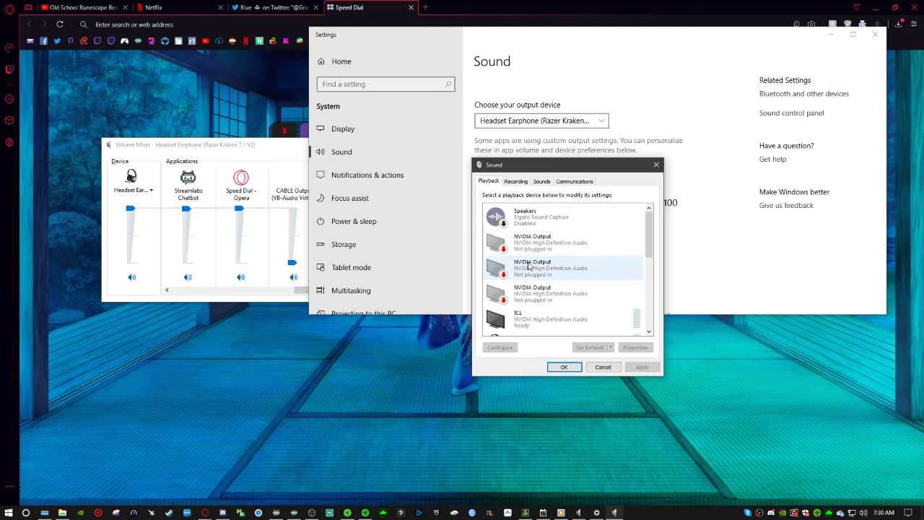
Set the CABLE Output recording device to listen through the Razer Kraken earphone, then close Sound
click(516, 181)
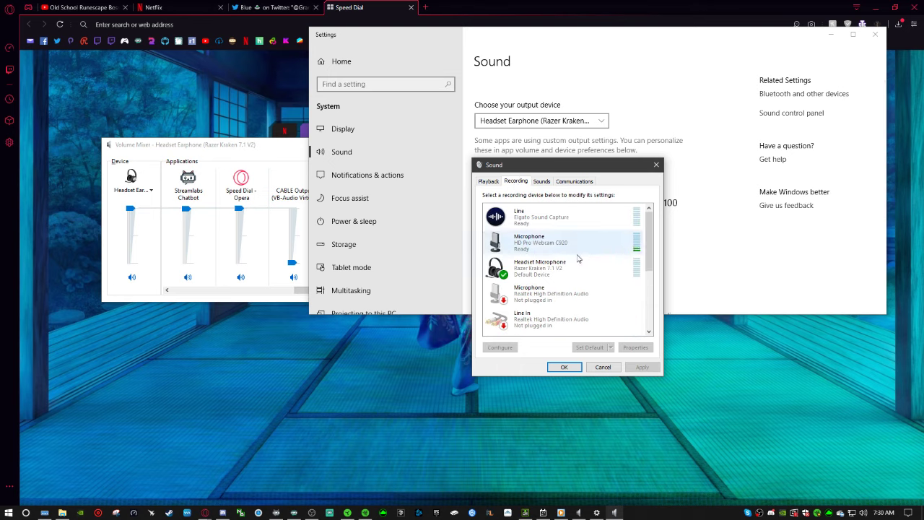
scroll(531, 237, down, 2)
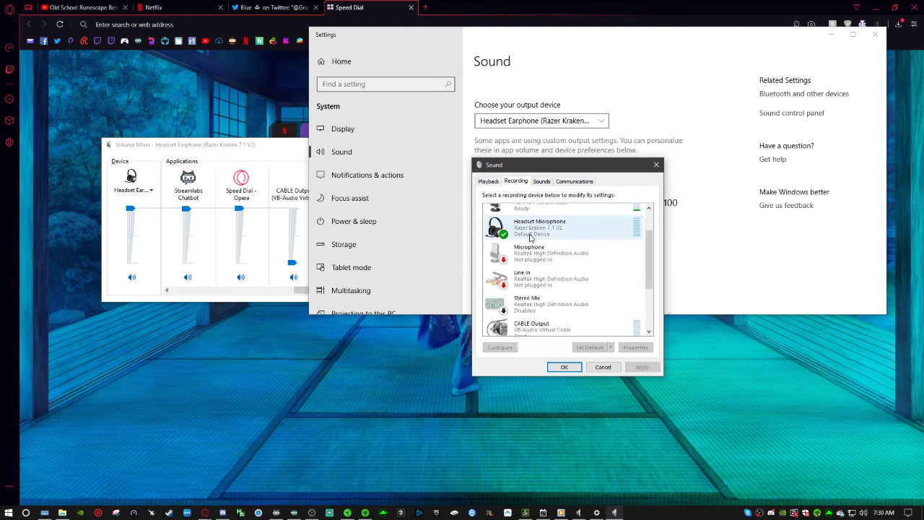
scroll(530, 237, down, 3)
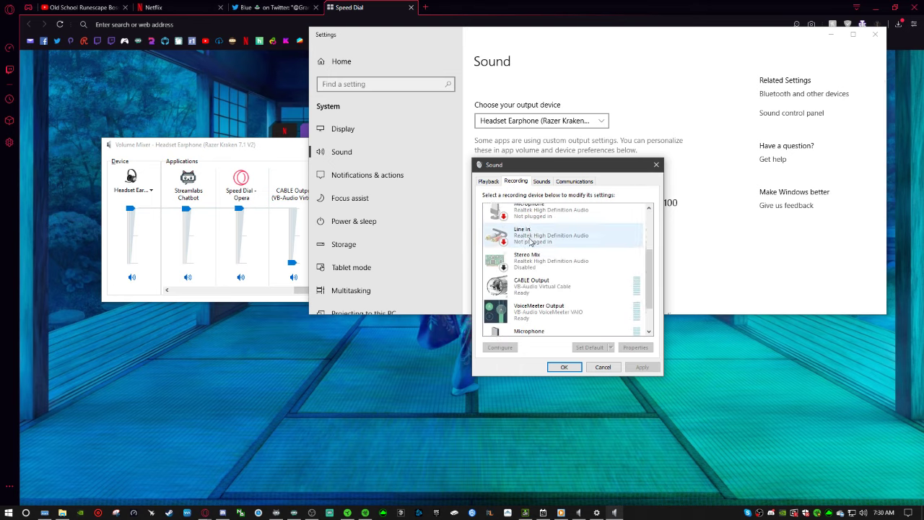
click(524, 283)
right_click(534, 275)
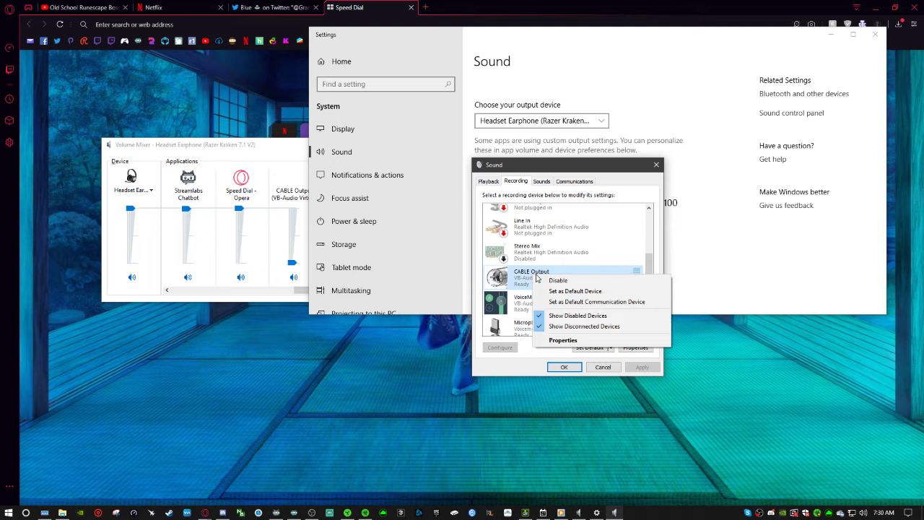
click(555, 342)
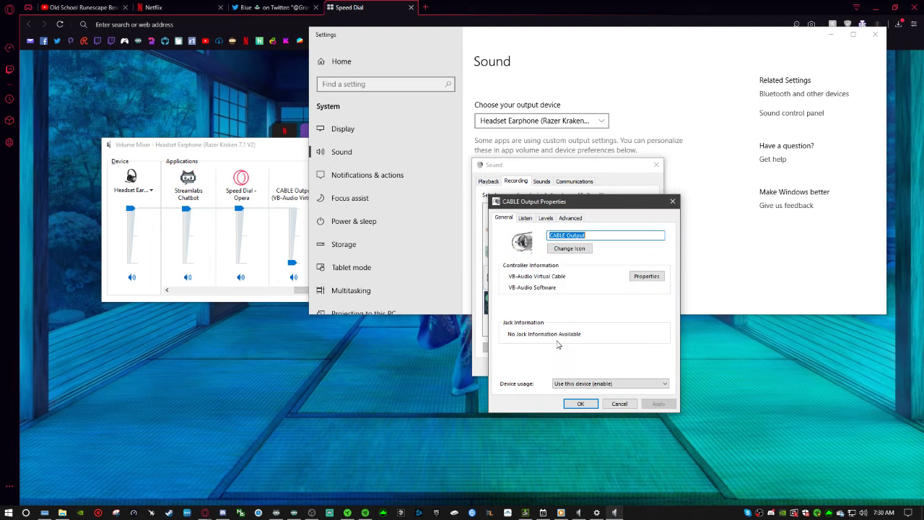
drag(526, 203, 514, 192)
click(514, 208)
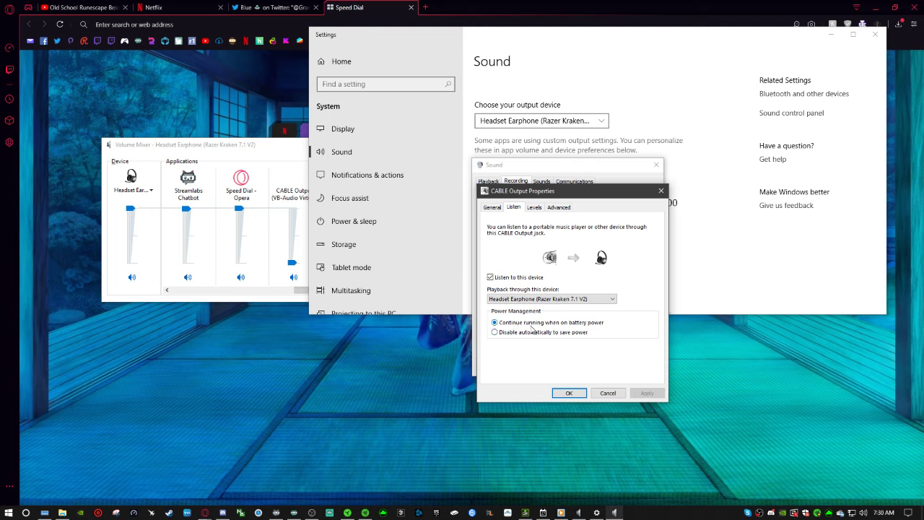
click(569, 393)
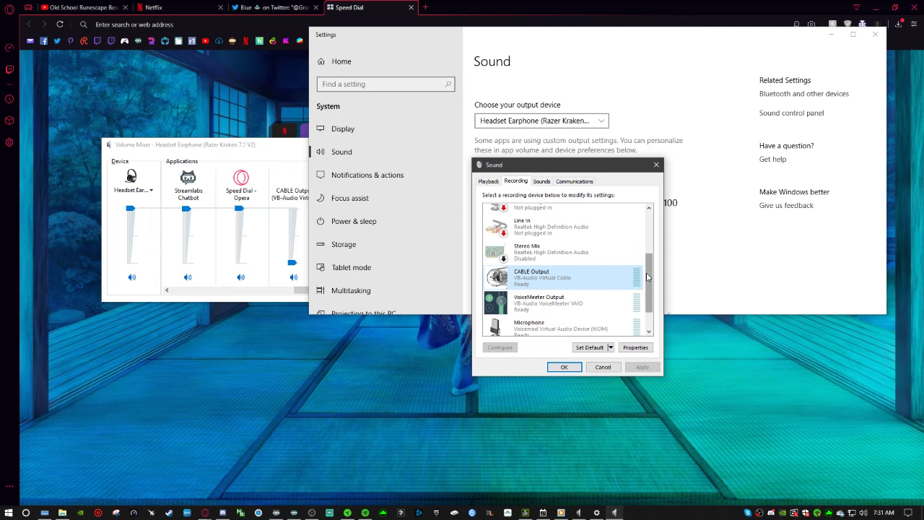
drag(647, 273, 647, 277)
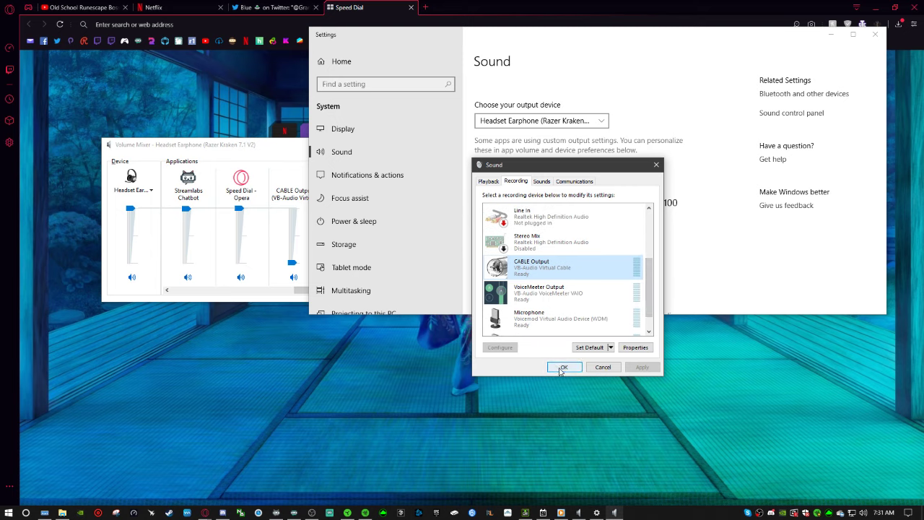
click(561, 368)
Bring Windows Media Player back up and lower its playback volume
drag(254, 145, 226, 144)
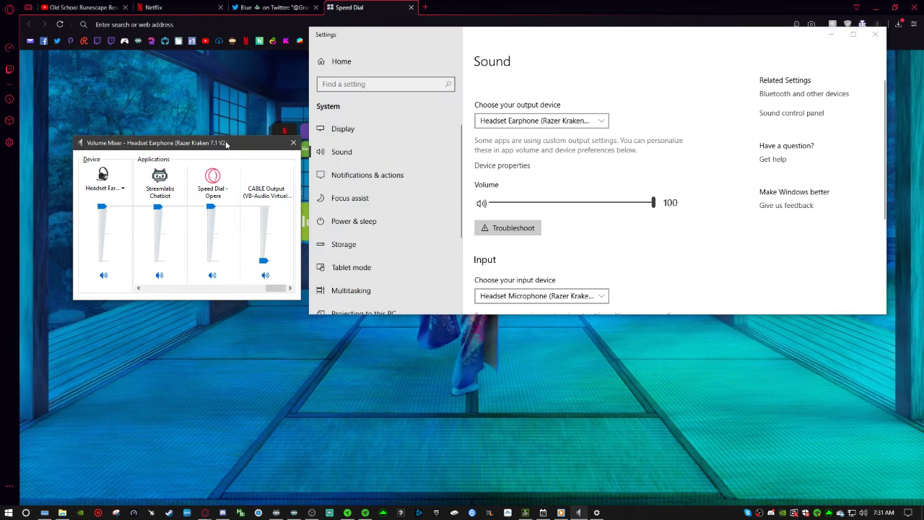
click(559, 454)
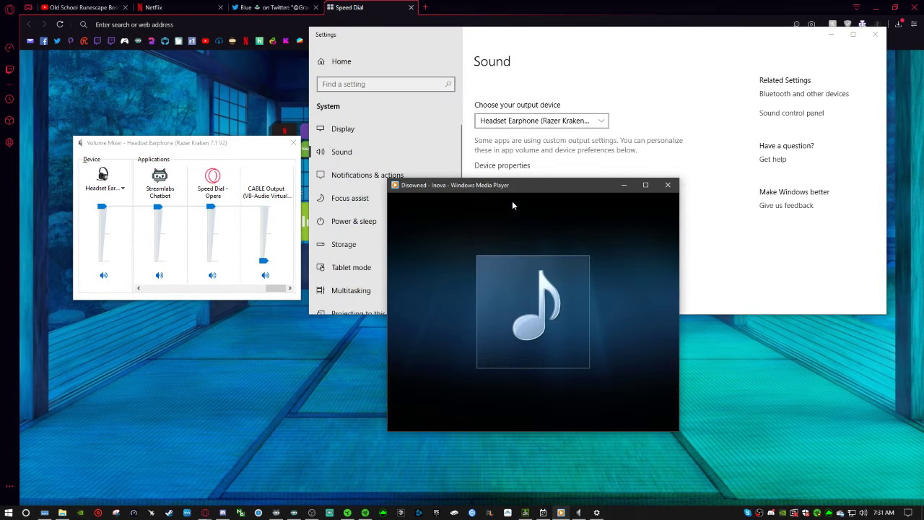
drag(504, 189, 502, 185)
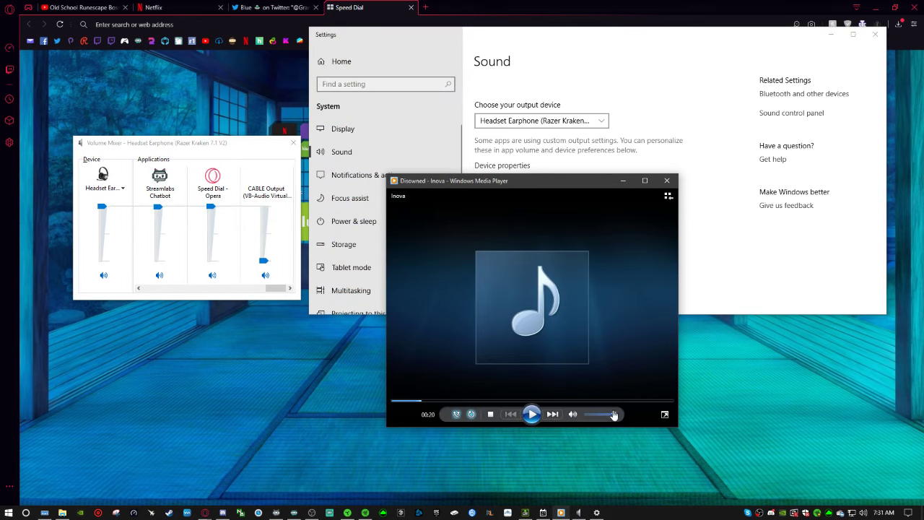
drag(612, 417, 587, 420)
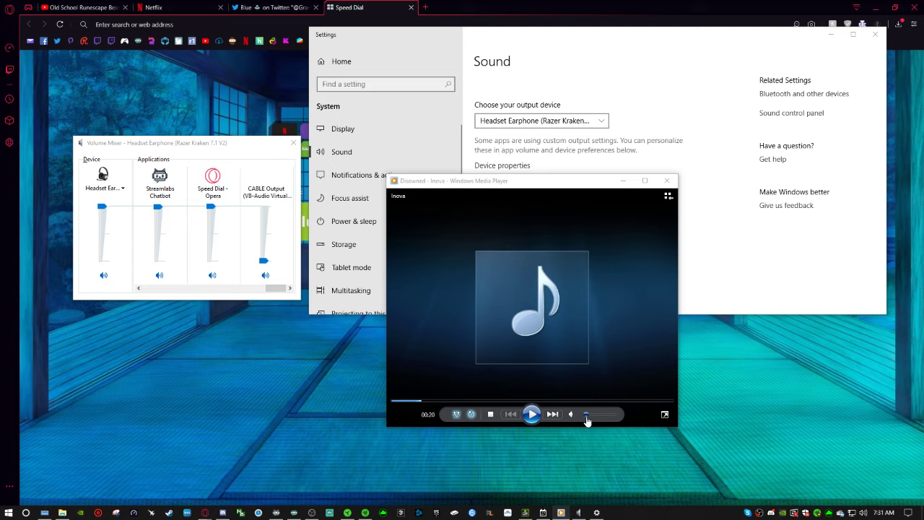
Open the Volume Mixer and move the CABLE Output slider up to 100, then back down
right_click(862, 511)
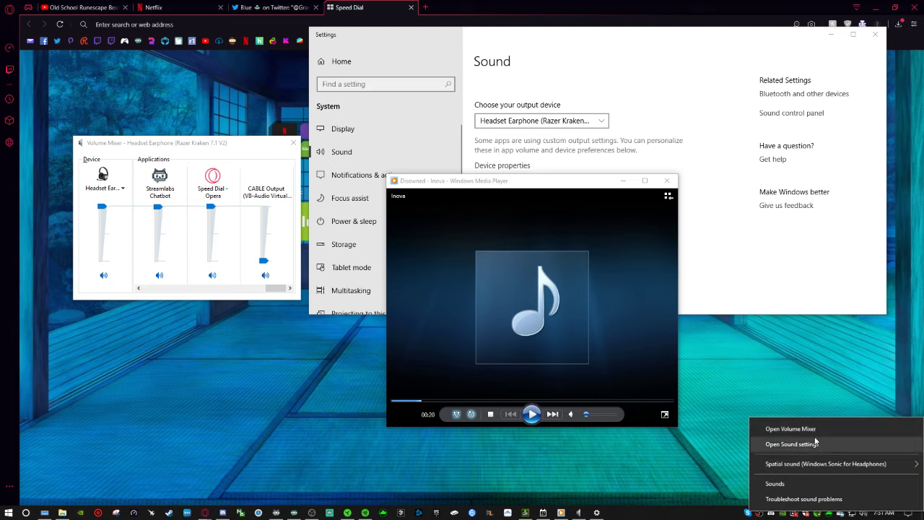
click(801, 429)
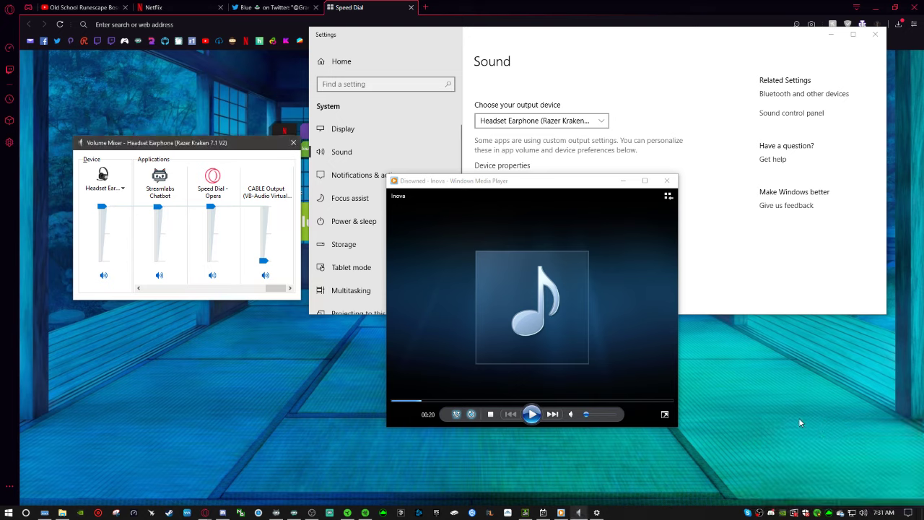
drag(220, 145, 212, 151)
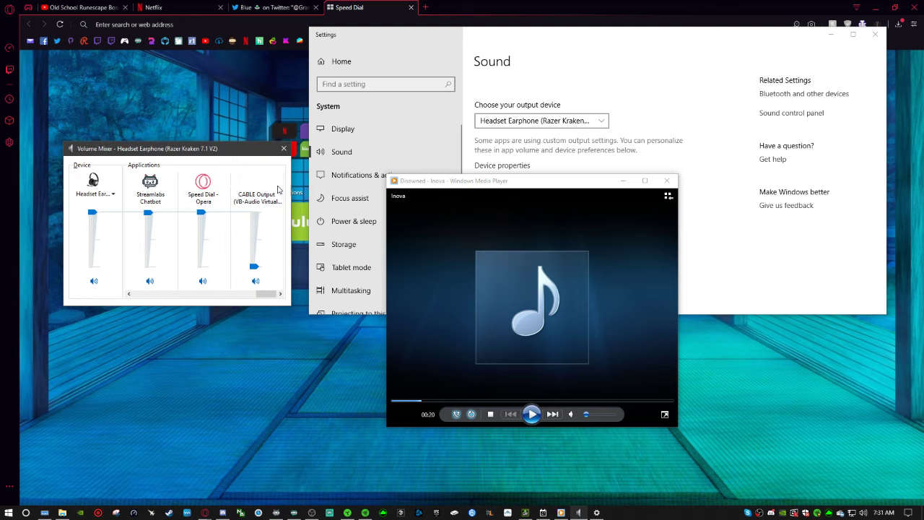
right_click(866, 513)
click(790, 428)
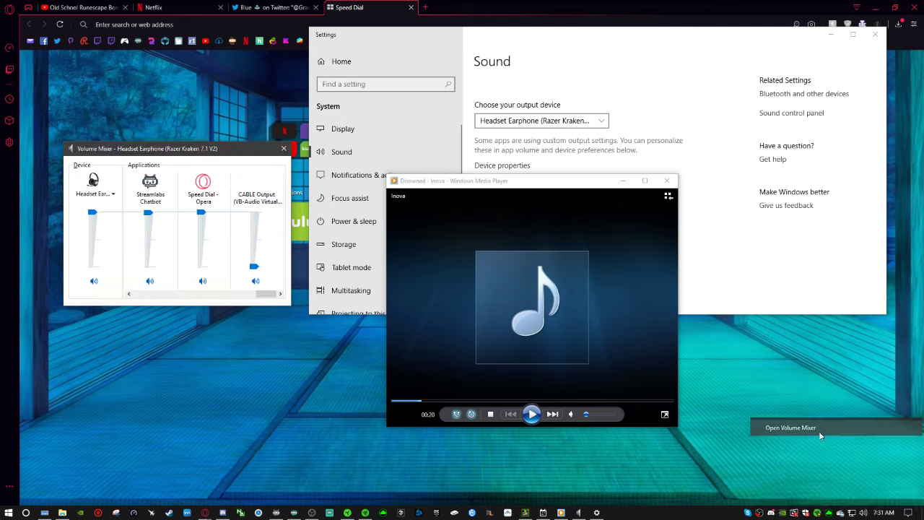
drag(197, 152, 225, 156)
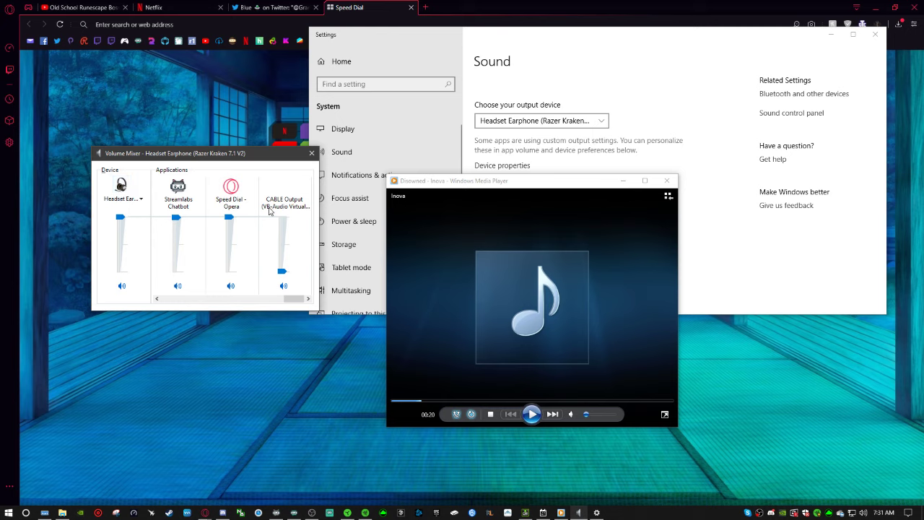
mouse_move(283, 273)
drag(282, 273, 282, 209)
mouse_move(283, 215)
mouse_down()
mouse_move(289, 275)
mouse_move(284, 215)
mouse_up()
Minimize OBS to uncover the Volume Mixer and drag CABLE Output down to 0
key(alt+Tab)
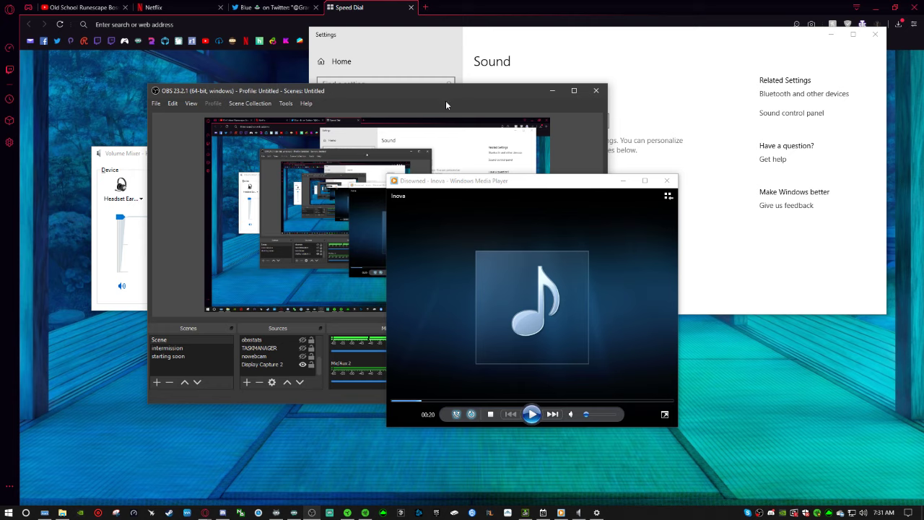
key(super+Down)
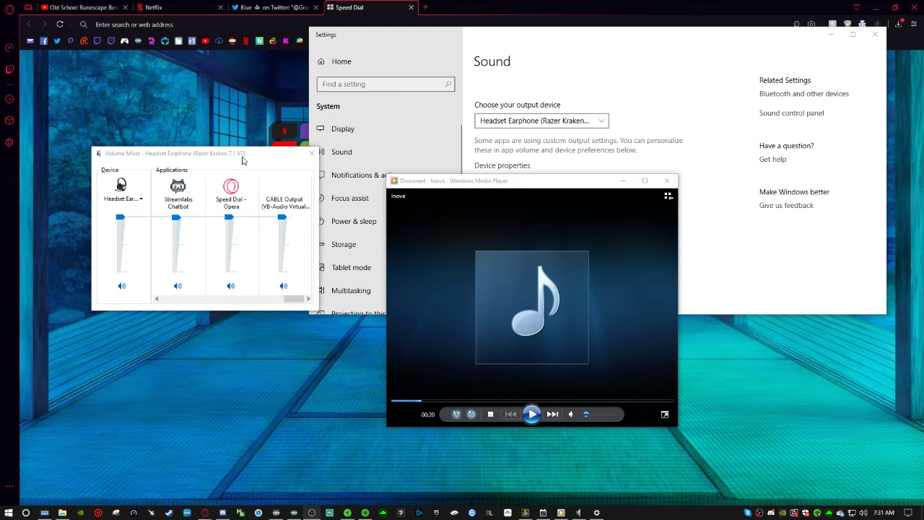
drag(242, 156, 247, 150)
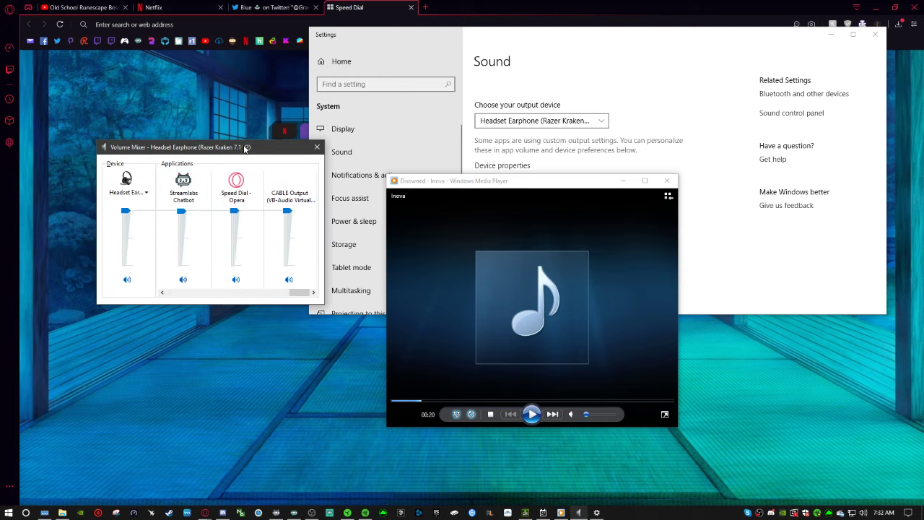
drag(245, 148, 253, 152)
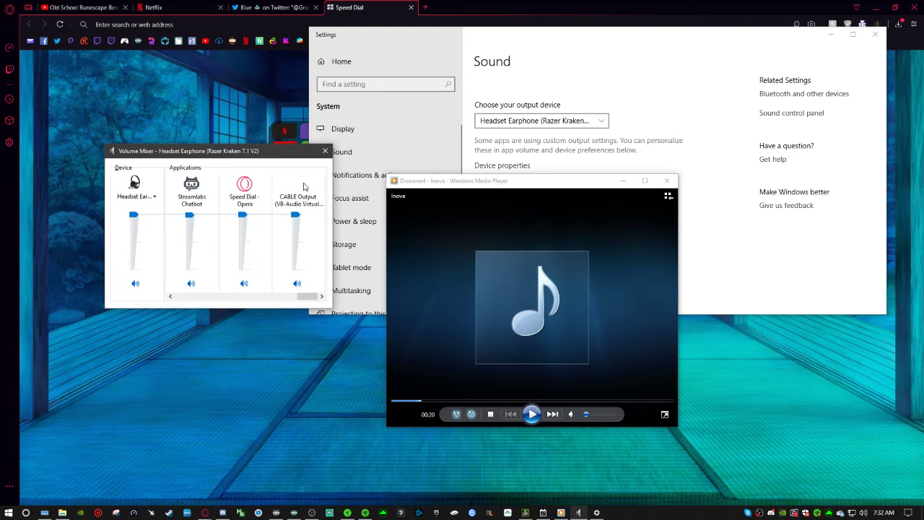
click(299, 285)
click(298, 286)
drag(295, 215, 297, 269)
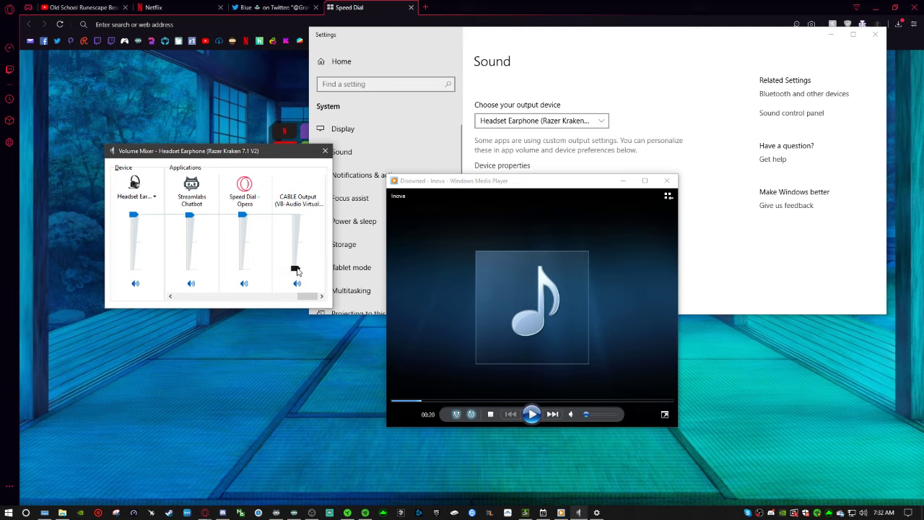
right_click(501, 277)
click(553, 424)
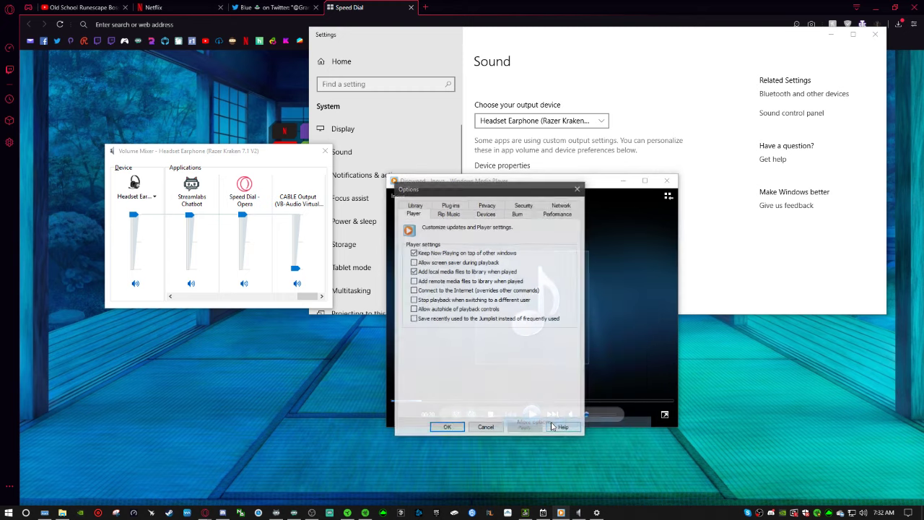
click(450, 206)
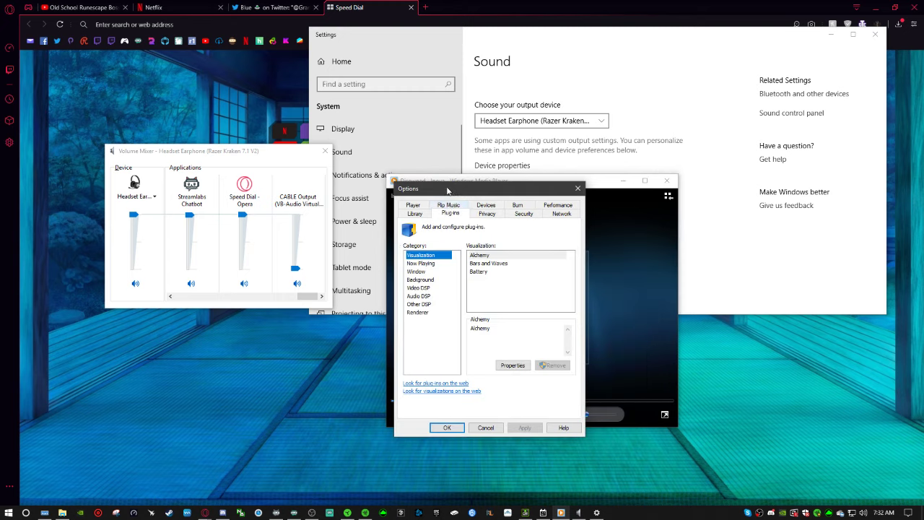
click(420, 279)
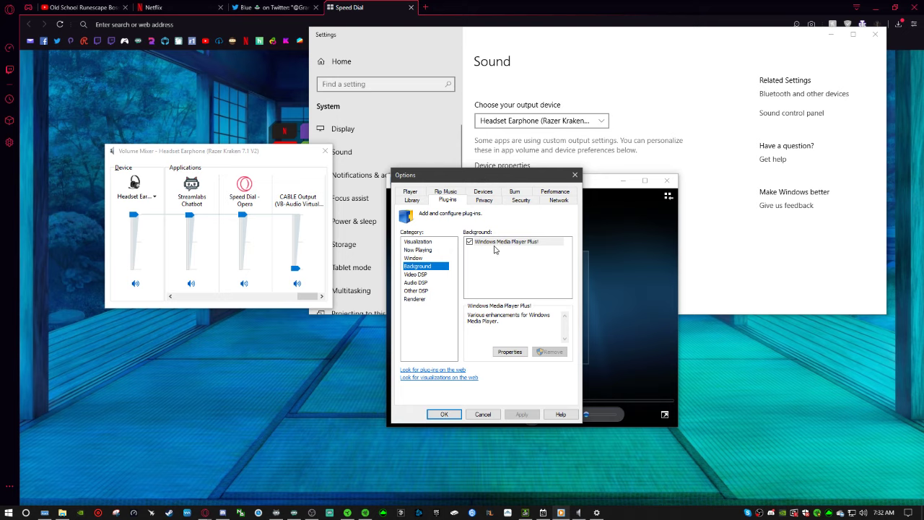
click(491, 243)
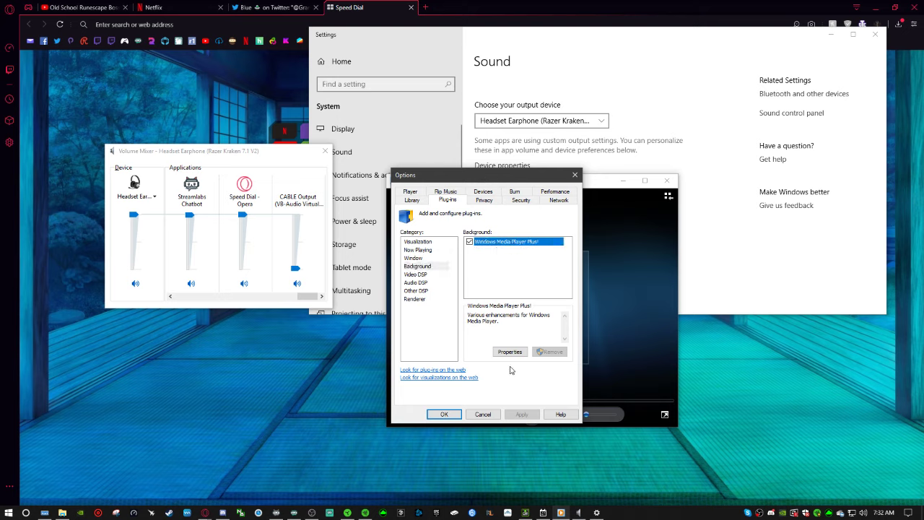
click(507, 353)
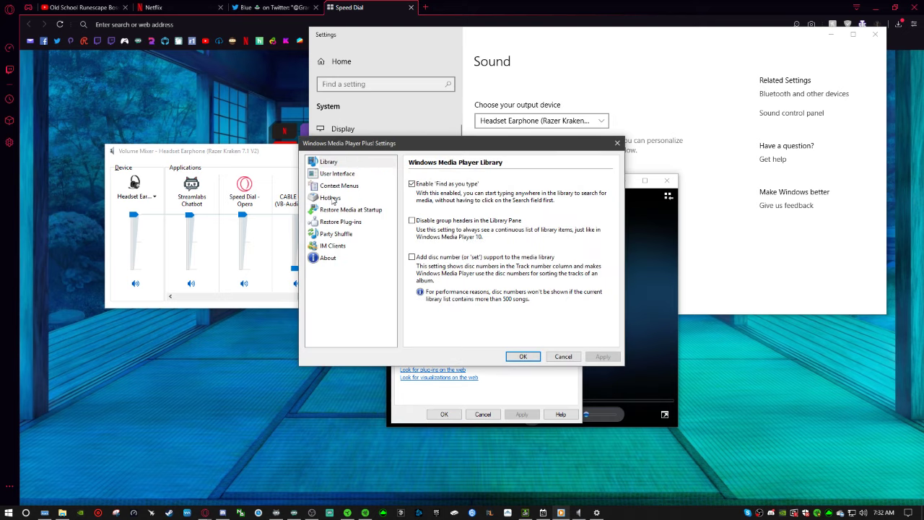
click(332, 197)
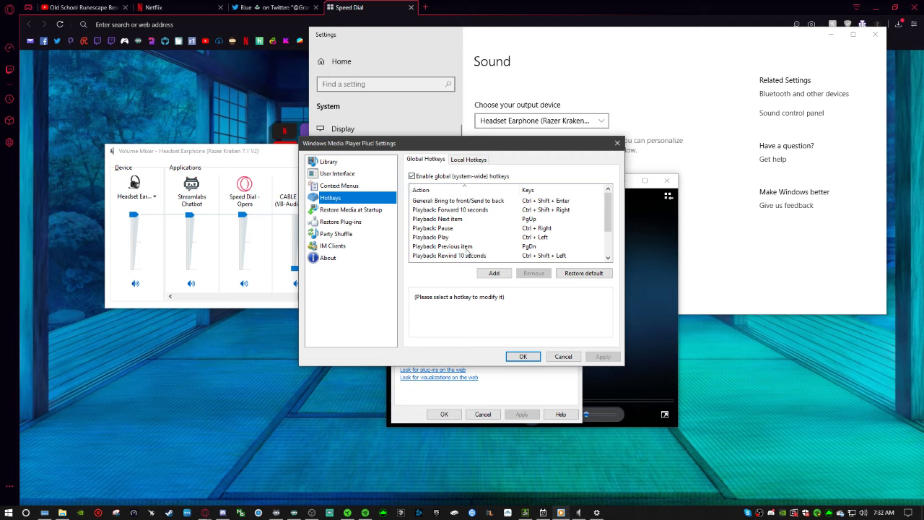
scroll(483, 242, down, 2)
scroll(488, 237, up, 3)
click(523, 356)
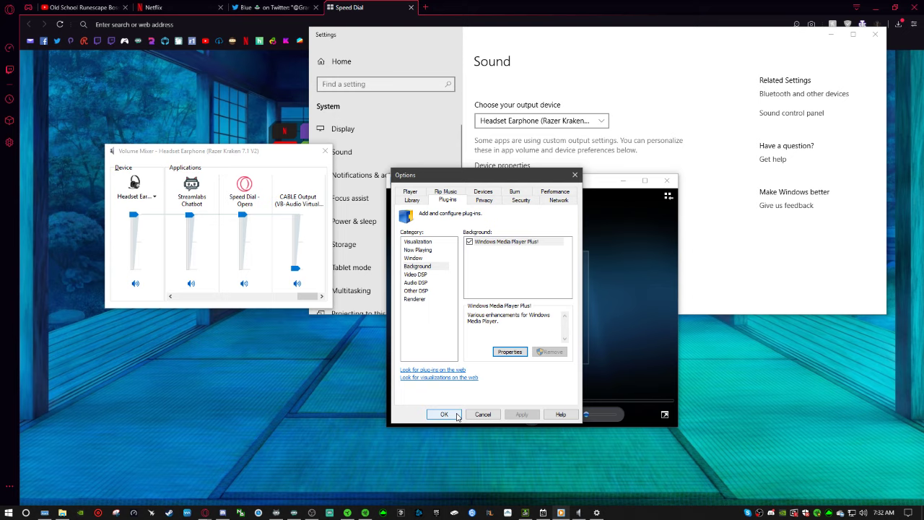
click(444, 414)
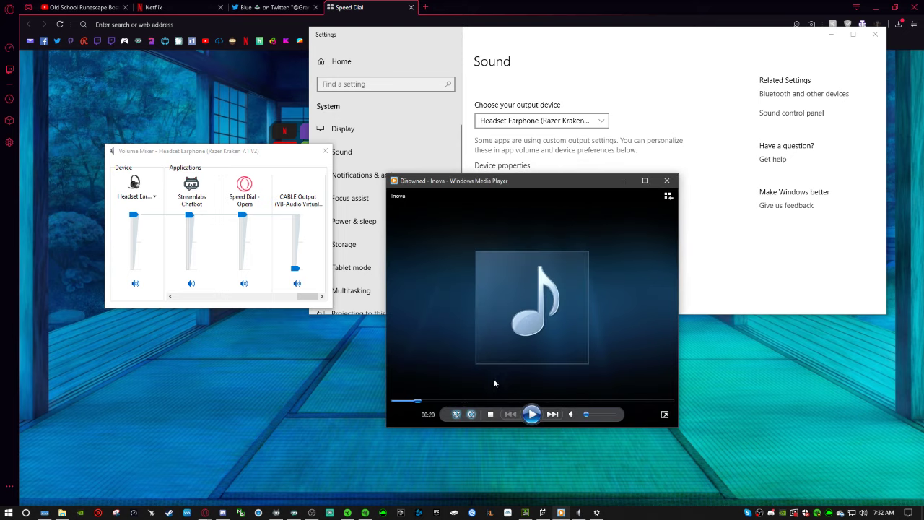
Raise the music volume with F10, lower it slightly with F8, then switch to OBS Studio
key(F10)
key(F10)
key(F10)
key(F10)
key(F10)
key(F10)
key(F8)
key(F8)
key(F8)
mouse_move(528, 184)
mouse_down()
mouse_move(526, 170)
mouse_move(539, 173)
mouse_up()
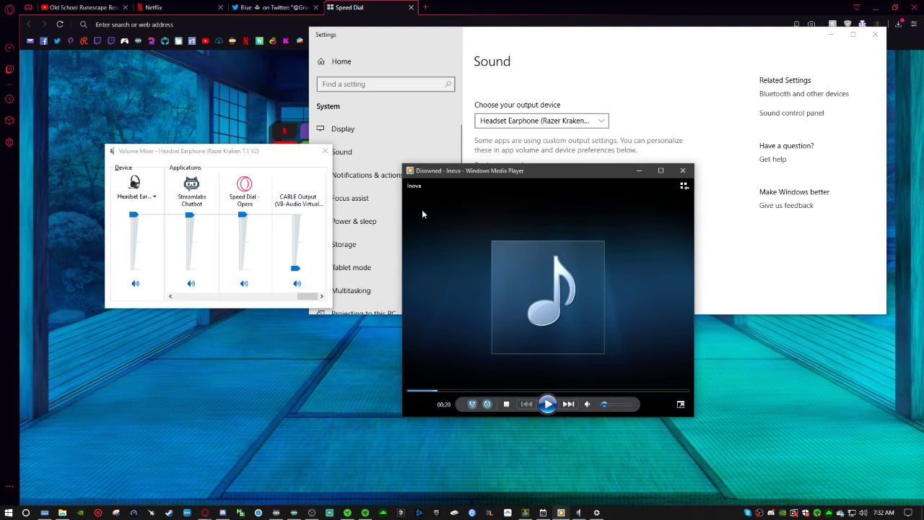
mouse_move(468, 166)
mouse_down()
mouse_move(433, 171)
mouse_move(470, 166)
mouse_up()
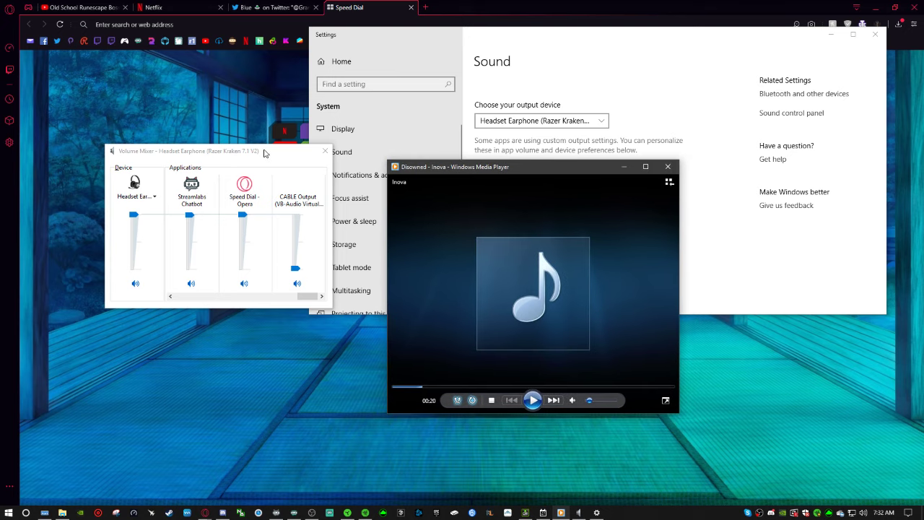
drag(266, 154, 269, 154)
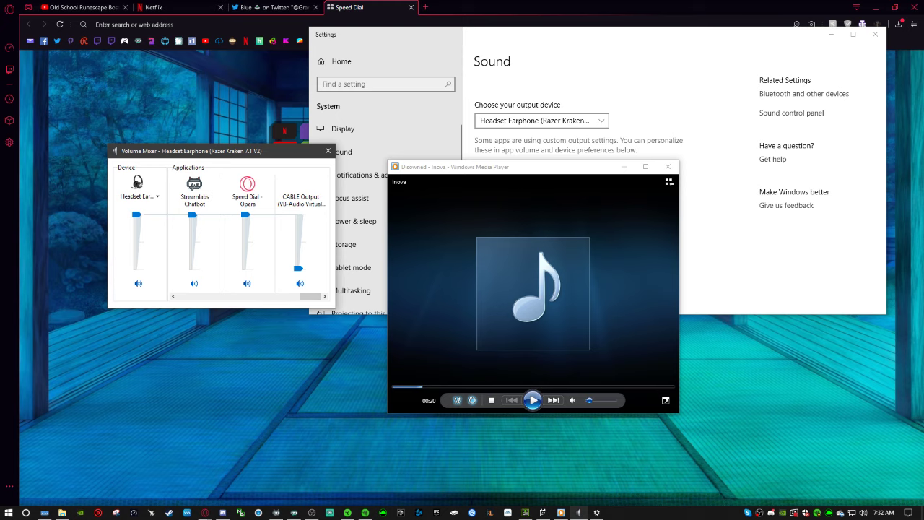
key(super+shift+Right)
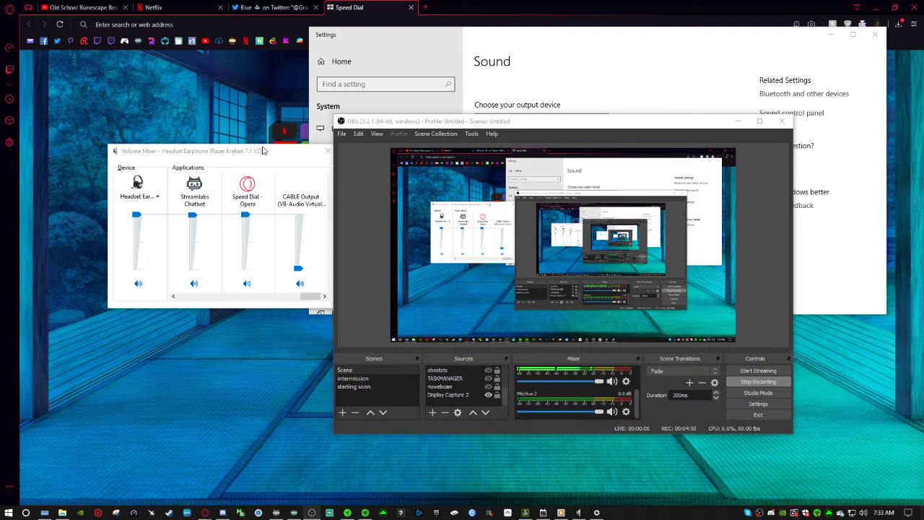
Open the Audio page of OBS Settings with Mic/Auxiliary Audio 2 on CABLE Output (VB-Audio Virtual Cable)
drag(263, 150, 236, 148)
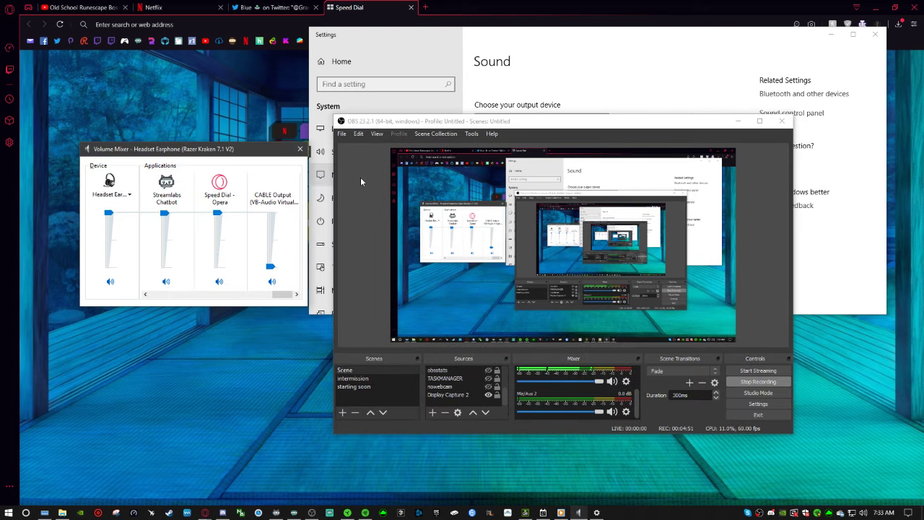
click(530, 346)
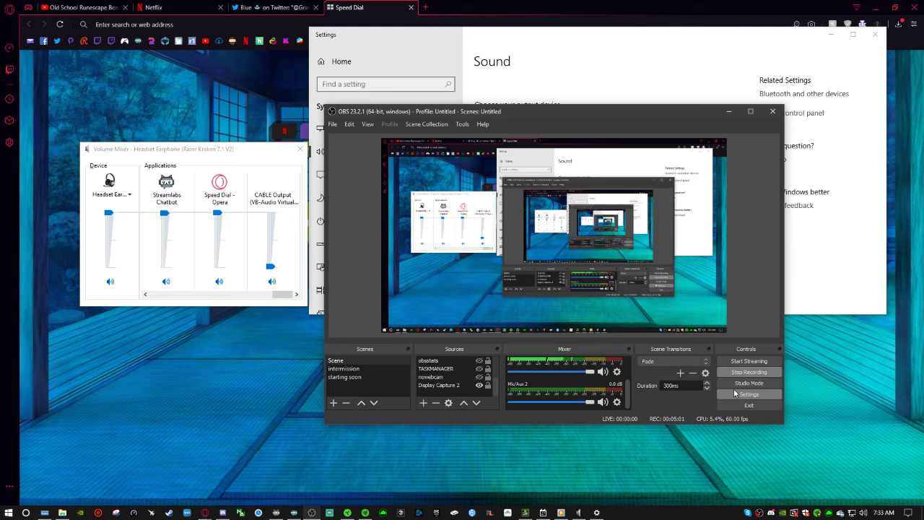
click(751, 395)
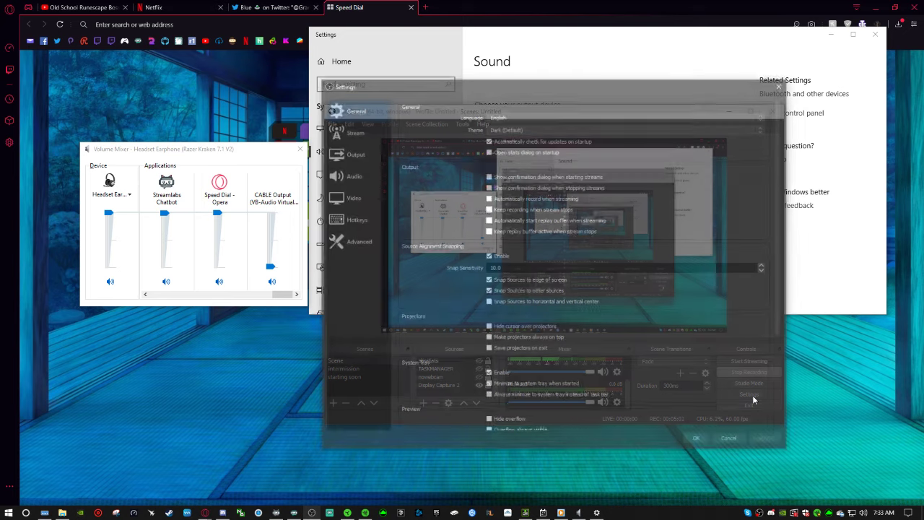
click(352, 176)
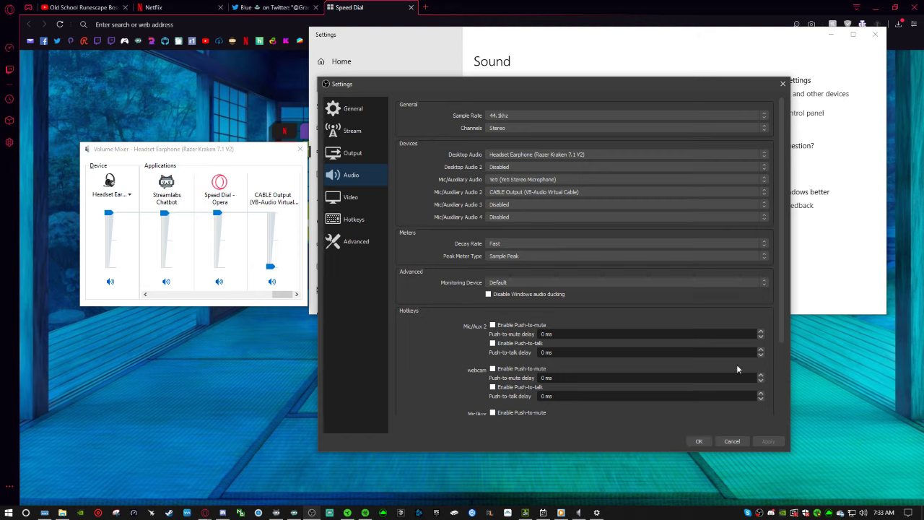
Apply the audio settings and lower the Mic/Aux 2 fader to -76.6 dB
click(698, 441)
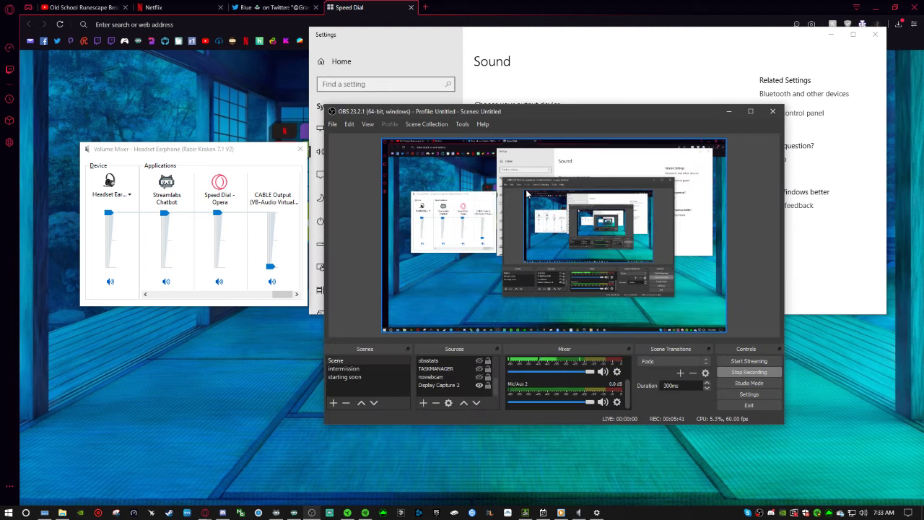
drag(496, 114, 499, 102)
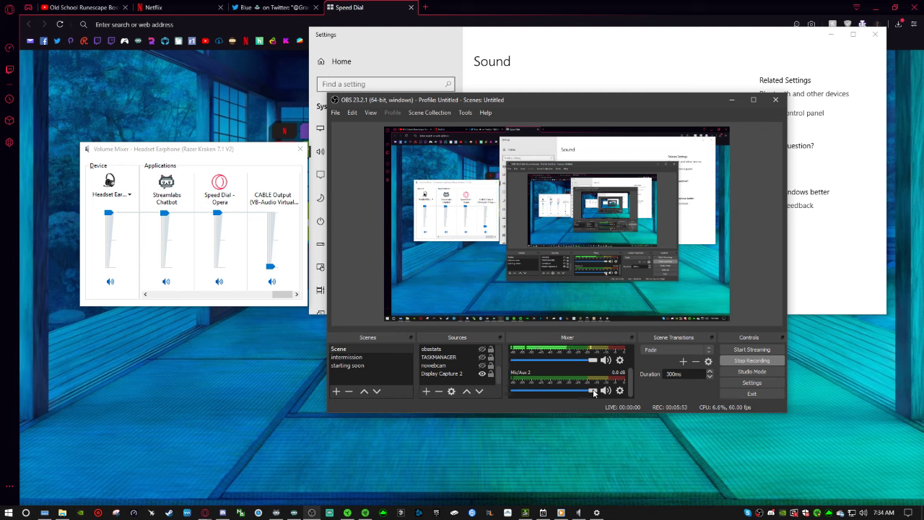
drag(593, 392, 521, 392)
Bring Windows Media Player back on screen and move it to the top-left
mouse_move(569, 513)
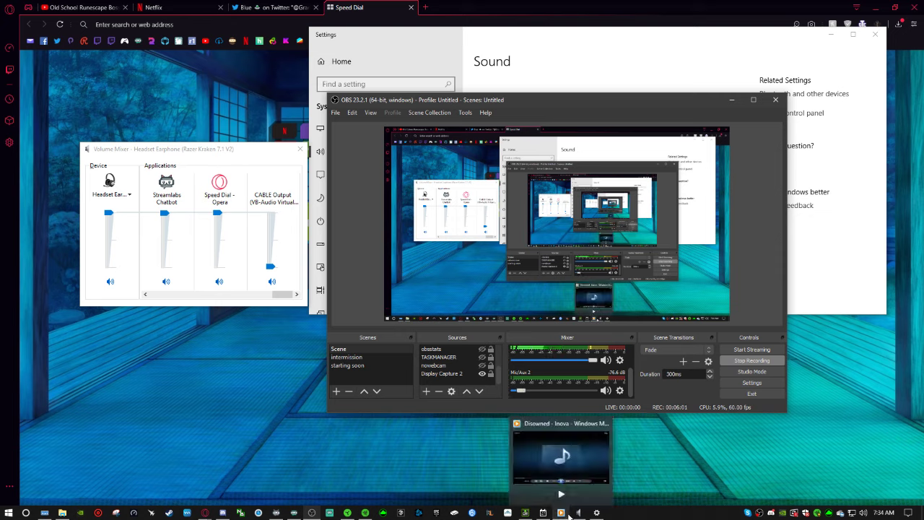
click(552, 447)
drag(550, 174, 213, 104)
Mute Desktop Audio, play the song at player volume 45, and raise Mic/Aux 2 to about -67 dB
click(629, 388)
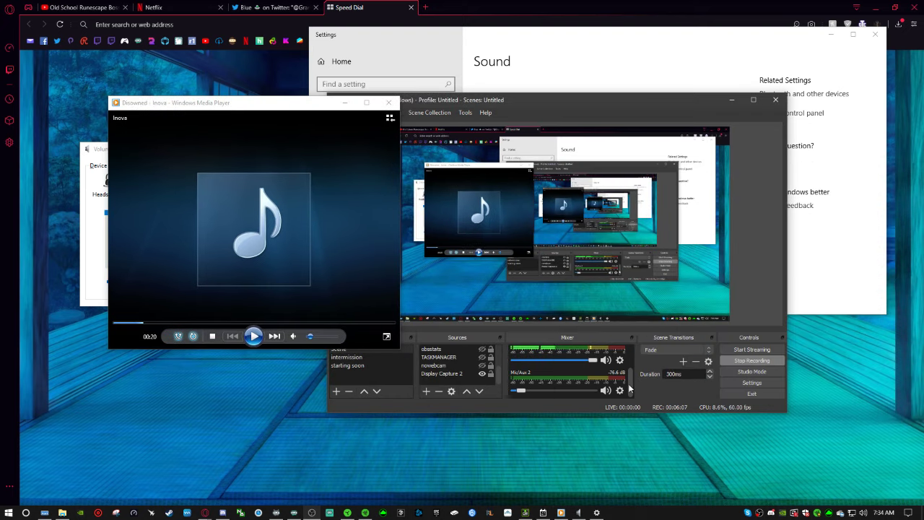
scroll(630, 388, up, 2)
click(605, 369)
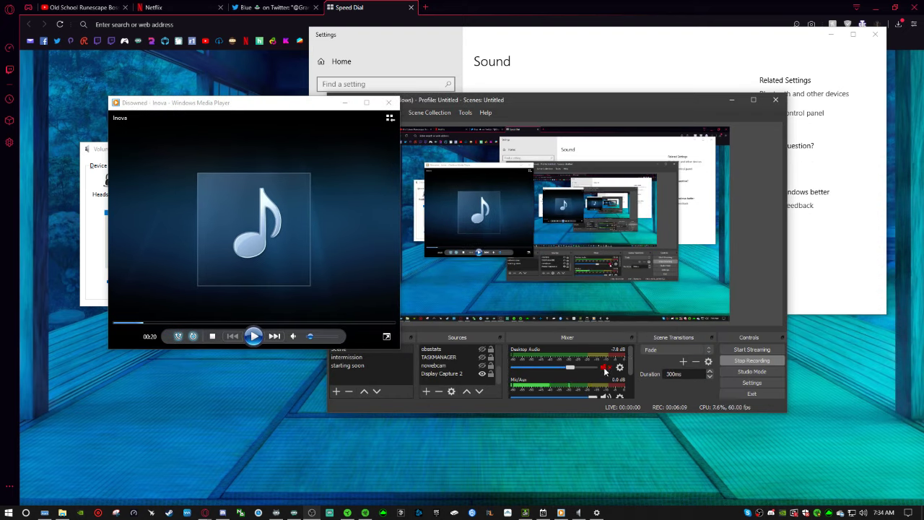
drag(631, 369, 630, 401)
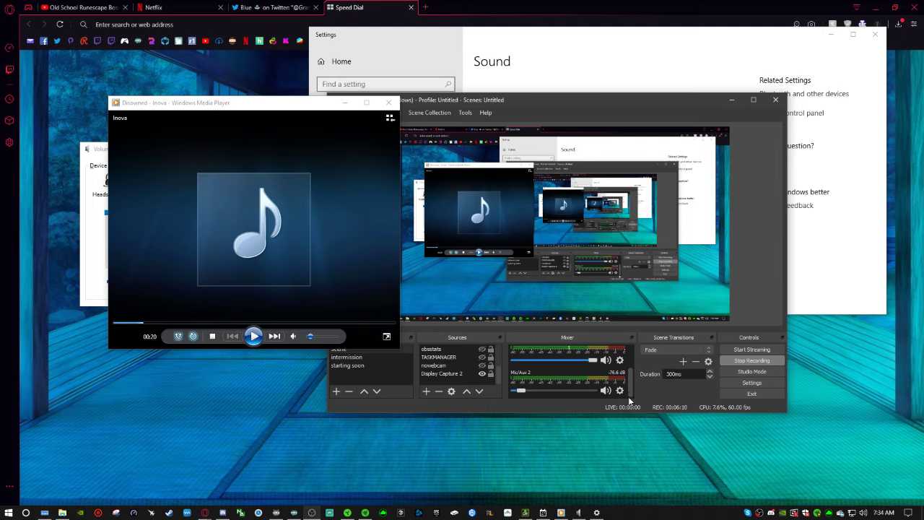
click(253, 336)
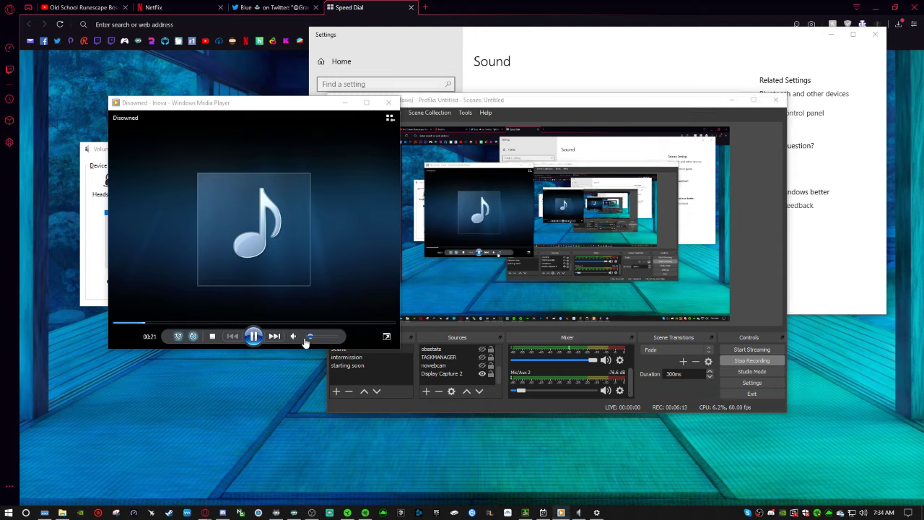
drag(310, 337, 332, 344)
mouse_move(520, 390)
mouse_down()
mouse_move(571, 392)
mouse_move(532, 390)
mouse_up()
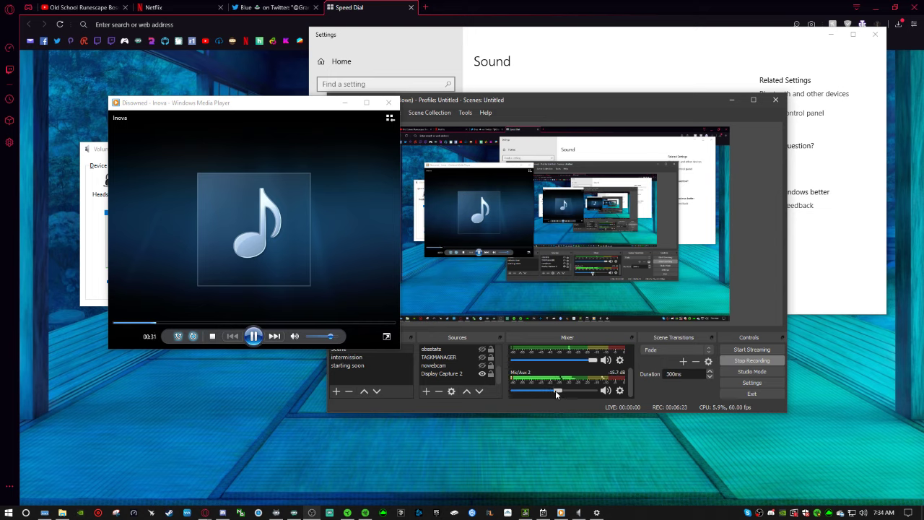
Pause, resume and pause the song again, then raise Mic/Aux 2 back to 0.0 dB
click(253, 336)
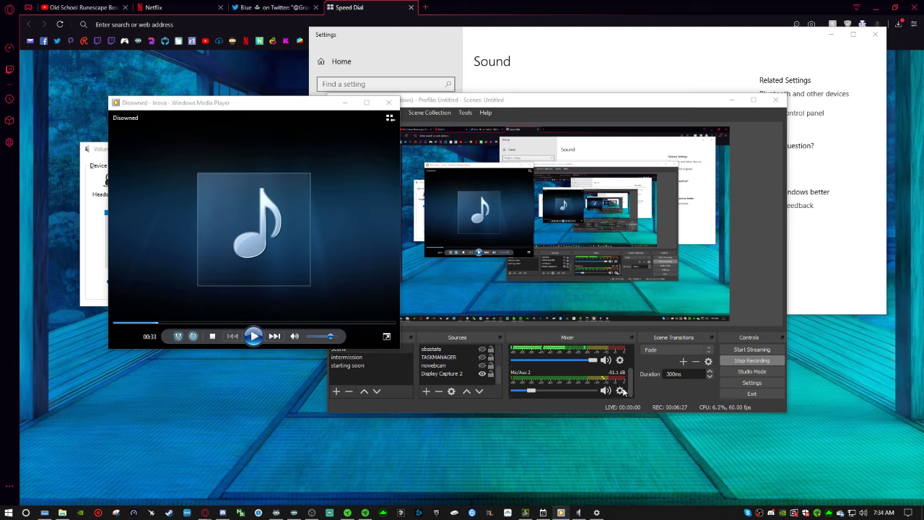
drag(631, 384, 630, 350)
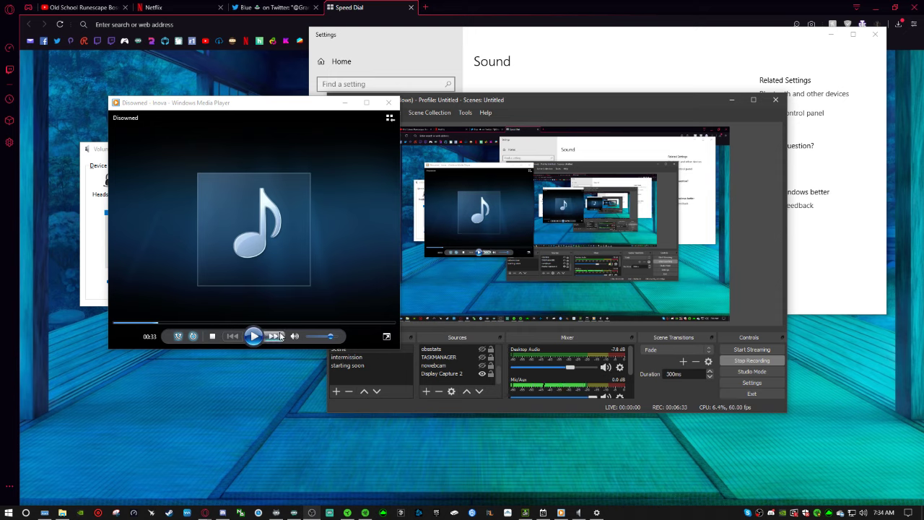
click(253, 335)
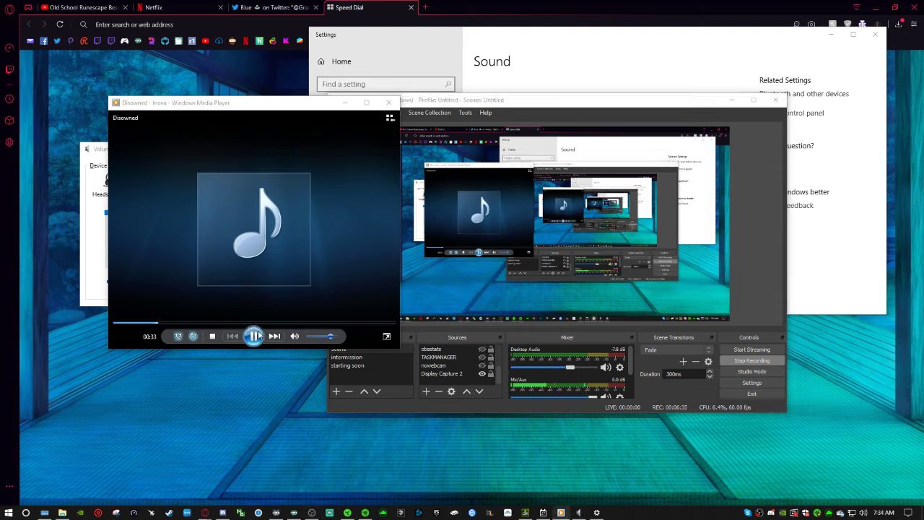
click(253, 335)
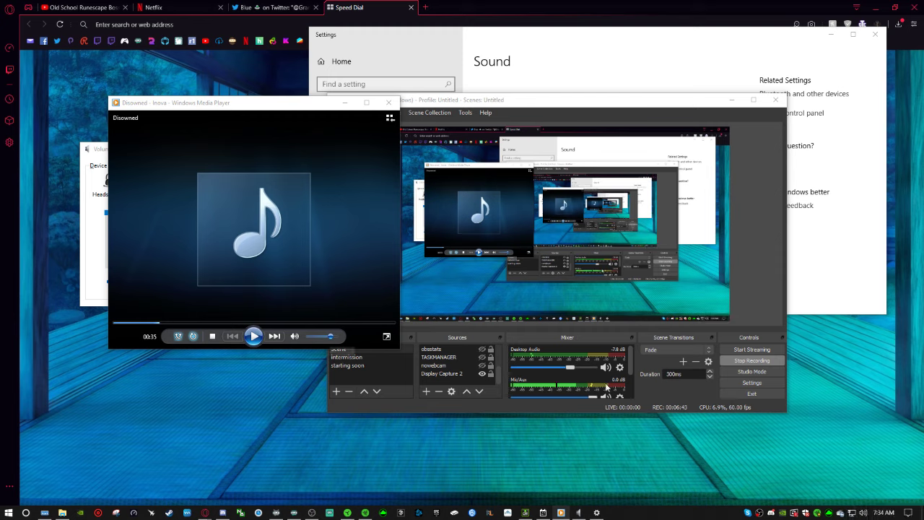
drag(630, 360, 621, 393)
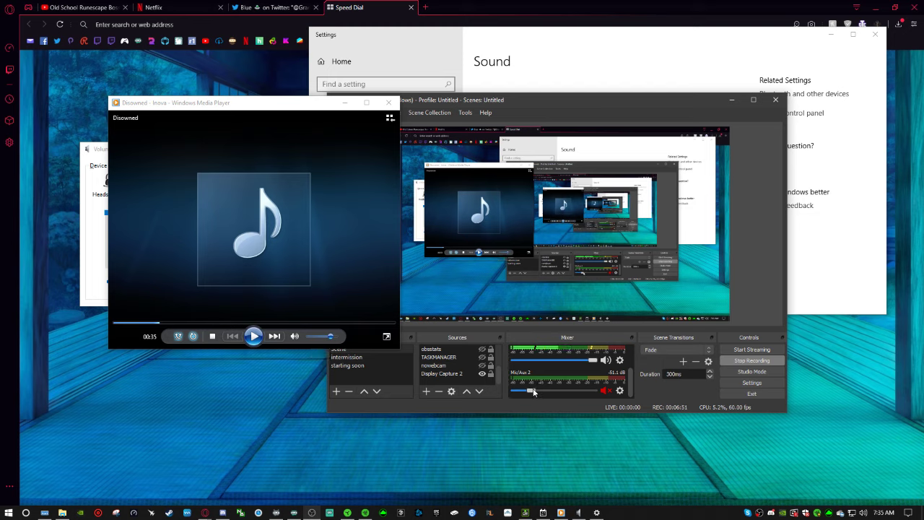
drag(531, 391, 593, 391)
Open the Volume Mixer from the taskbar speaker and raise CABLE Output to 18
right_click(528, 372)
click(664, 380)
right_click(864, 513)
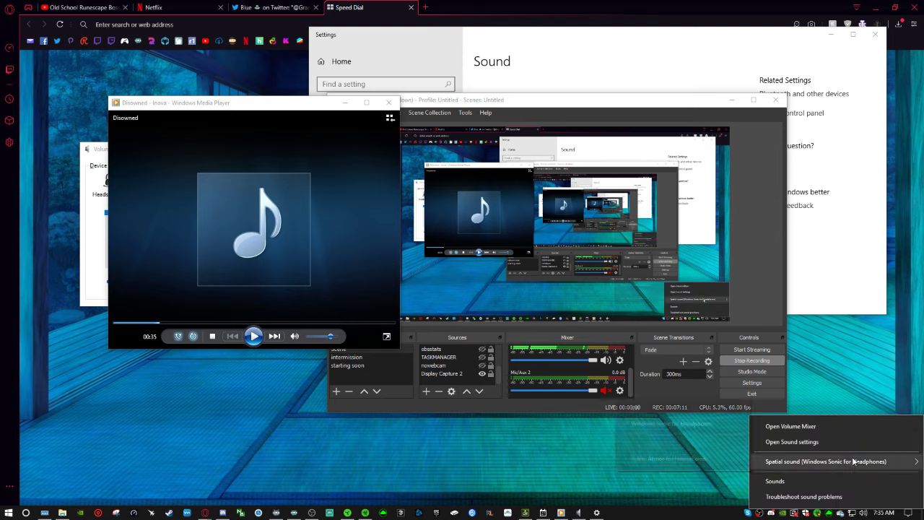
click(828, 426)
drag(215, 106, 544, 130)
drag(214, 148, 211, 146)
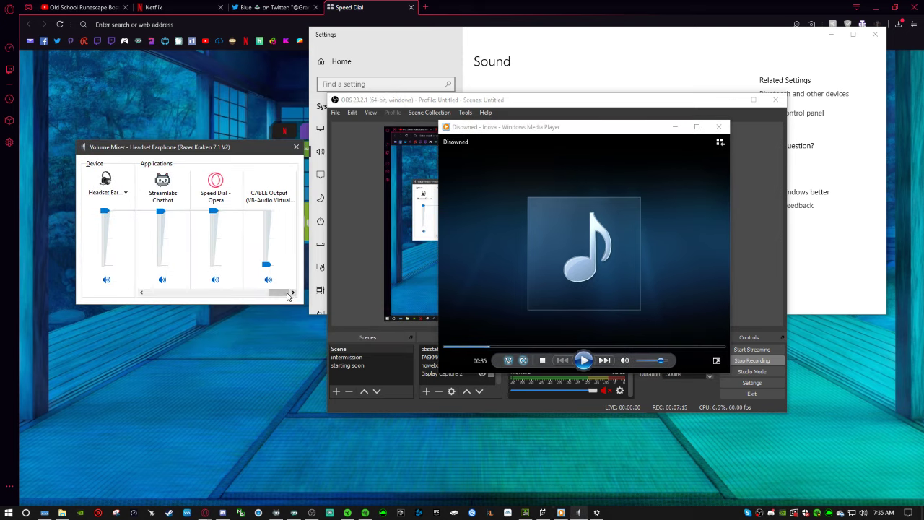
mouse_move(264, 266)
mouse_down()
mouse_move(272, 220)
mouse_move(273, 270)
mouse_move(273, 208)
mouse_move(267, 266)
mouse_up()
drag(530, 130, 280, 117)
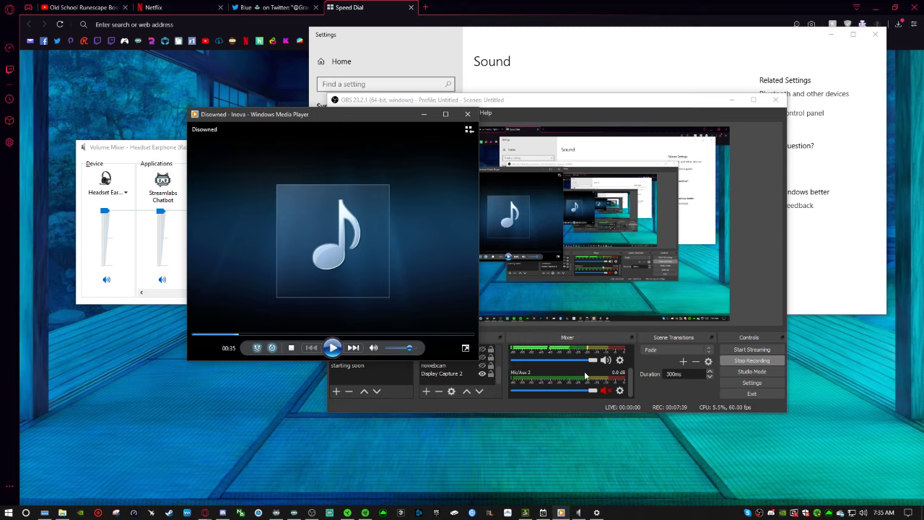
drag(332, 118, 345, 136)
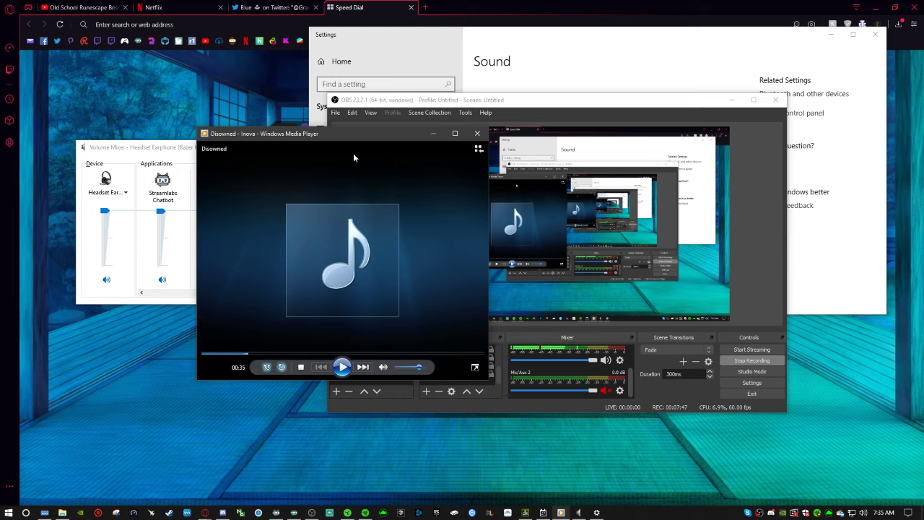
right_click(327, 239)
mouse_move(383, 341)
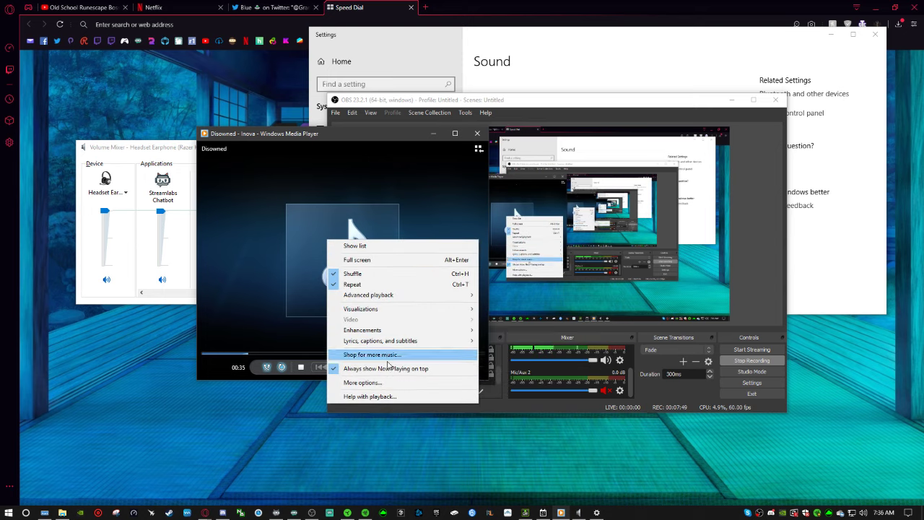
click(366, 382)
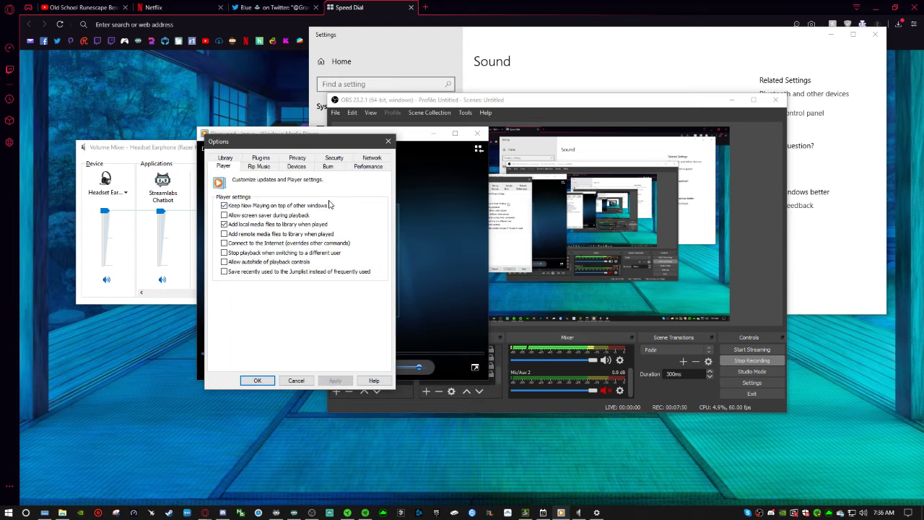
click(260, 158)
click(231, 232)
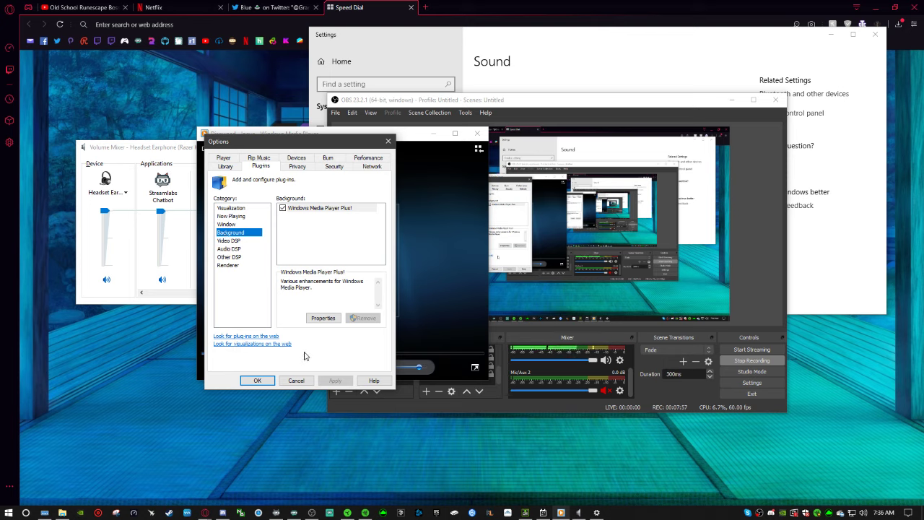
click(296, 380)
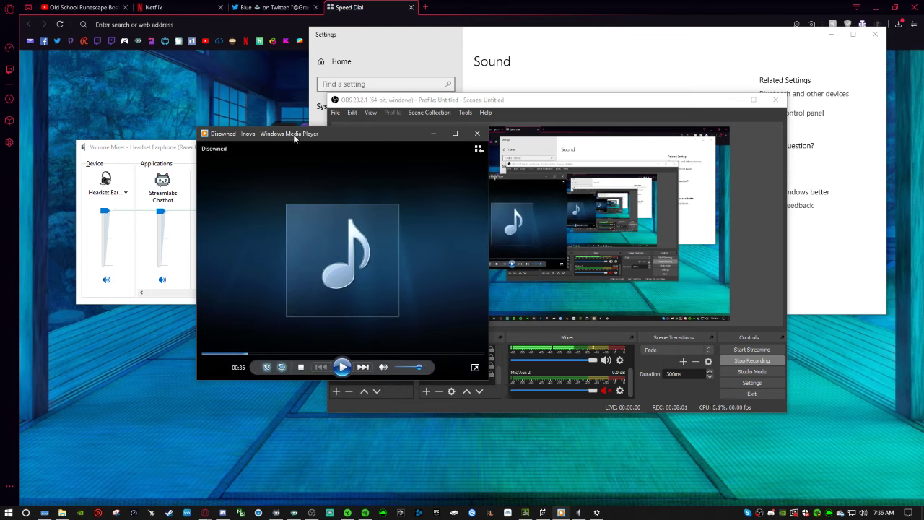
drag(294, 138, 316, 111)
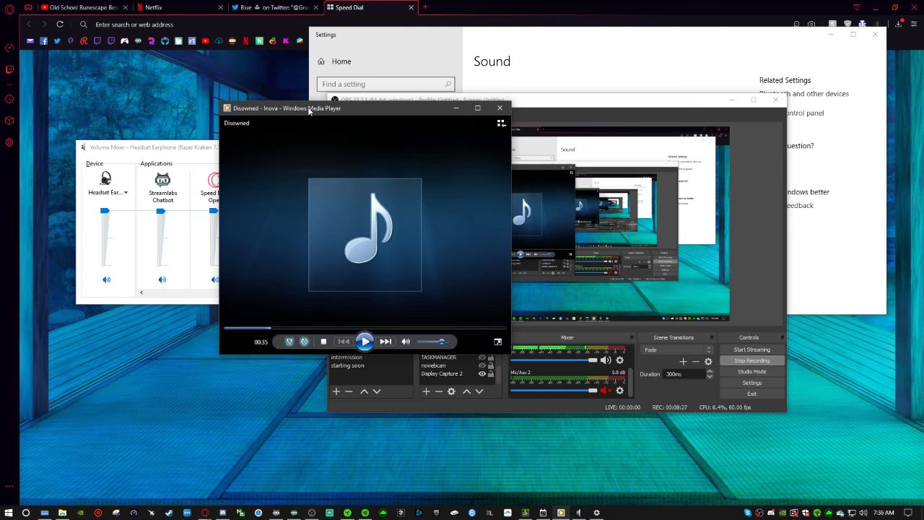
drag(430, 111, 408, 113)
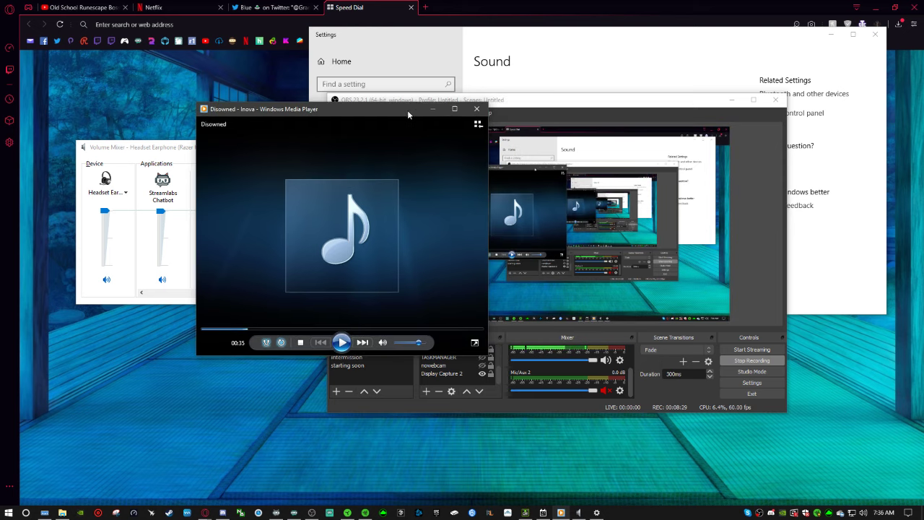
Minimize Media Player, close the Volume Mixer, and move the OBS window up and left
click(433, 108)
click(226, 147)
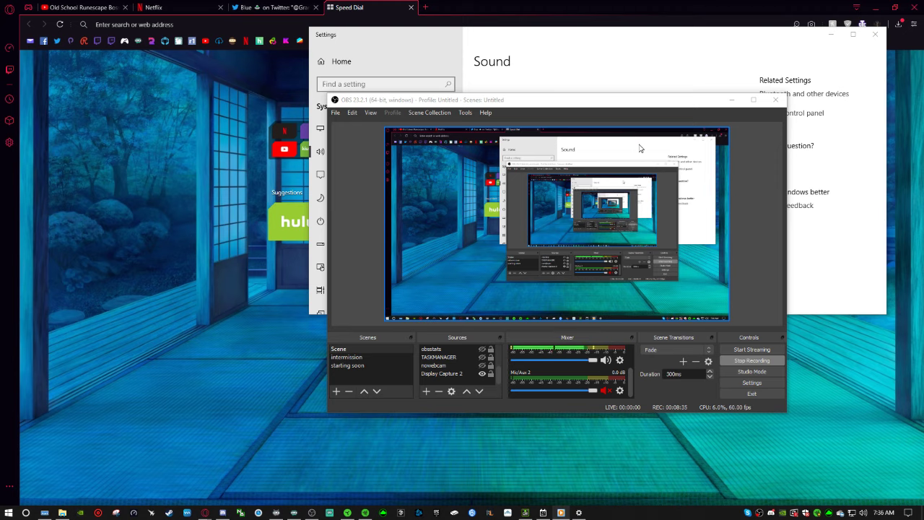
drag(616, 103, 581, 87)
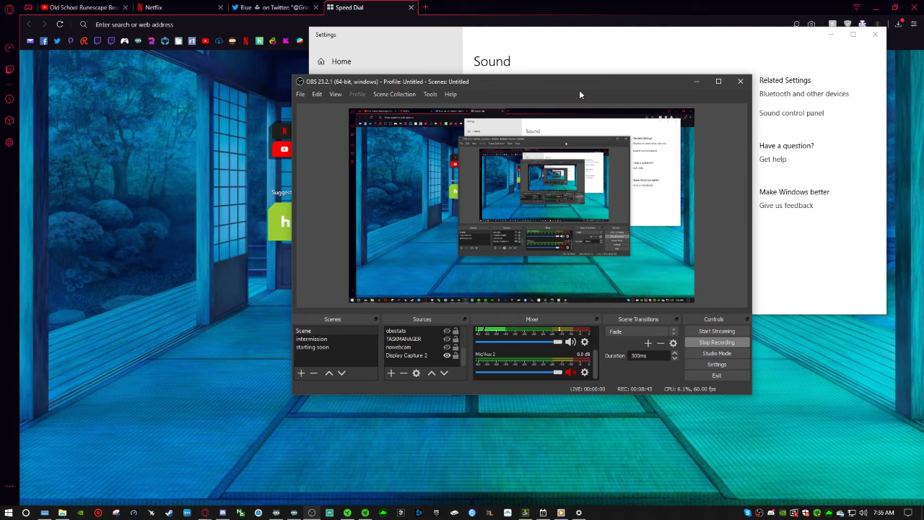
drag(576, 90, 573, 84)
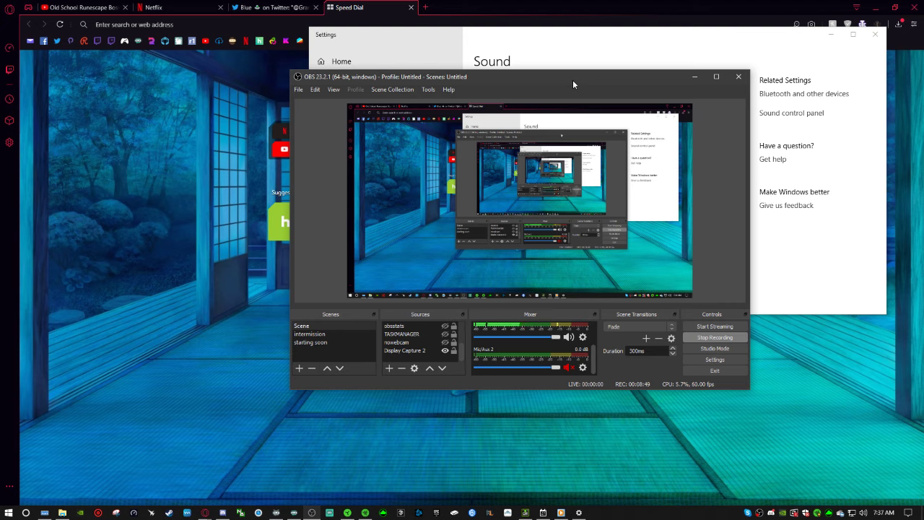
drag(573, 84, 565, 84)
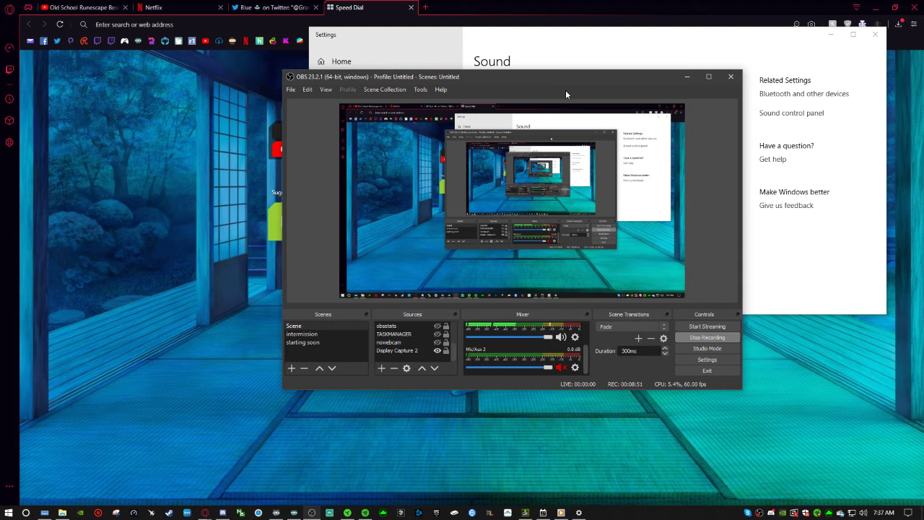